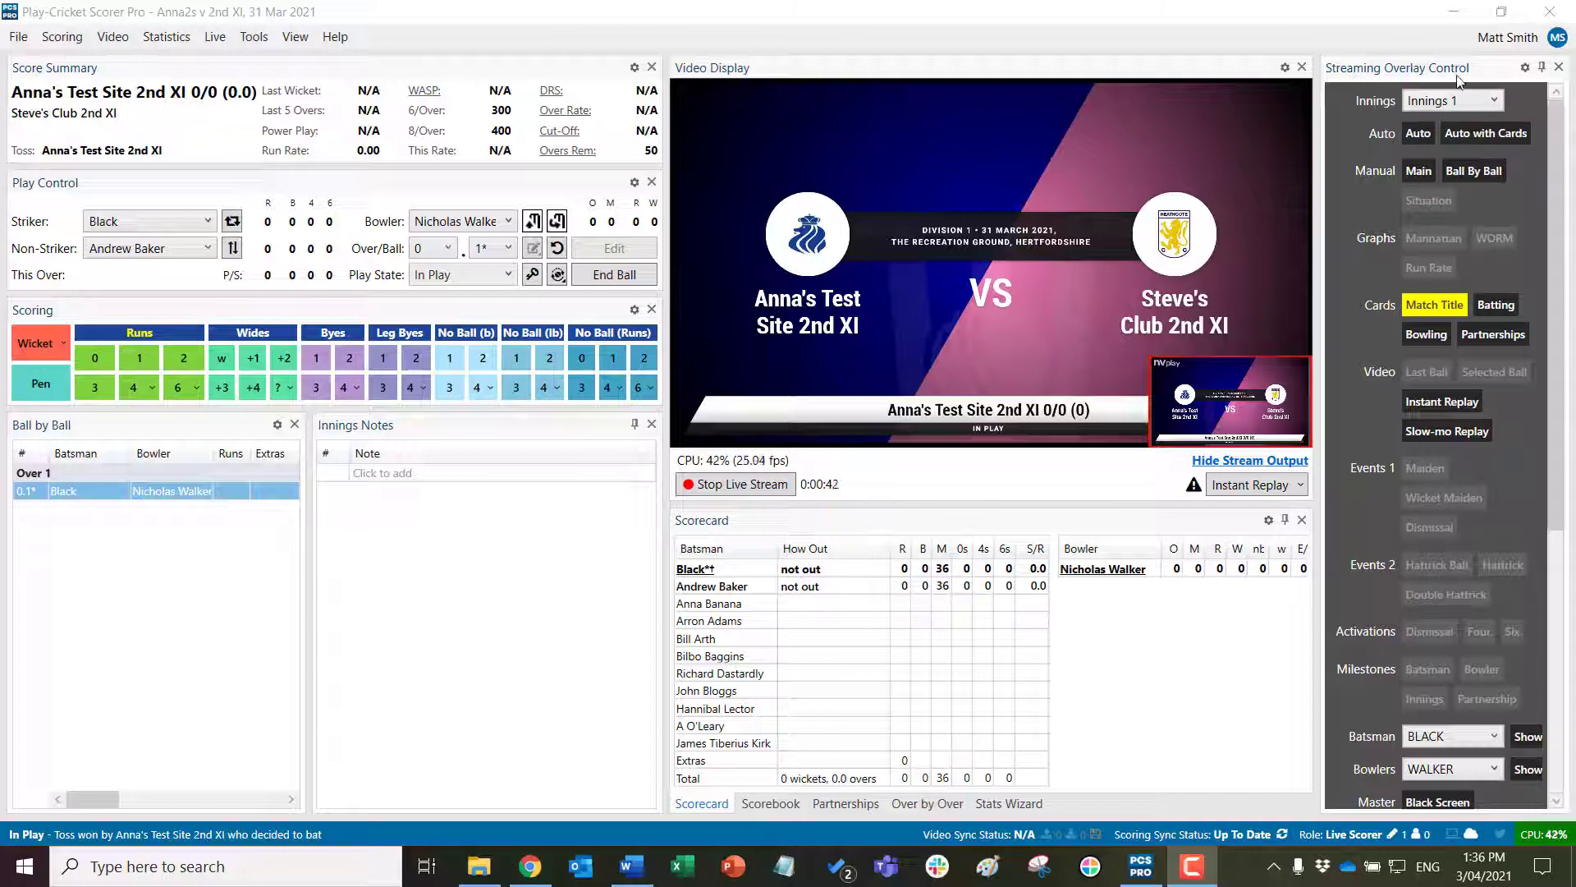
- Set the overlay to Auto, score a single for 1/0 after 0.2 overs, and hide the preview inset
mouse_move(1556, 252)
mouse_down()
mouse_move(1566, 472)
mouse_move(1558, 246)
mouse_up()
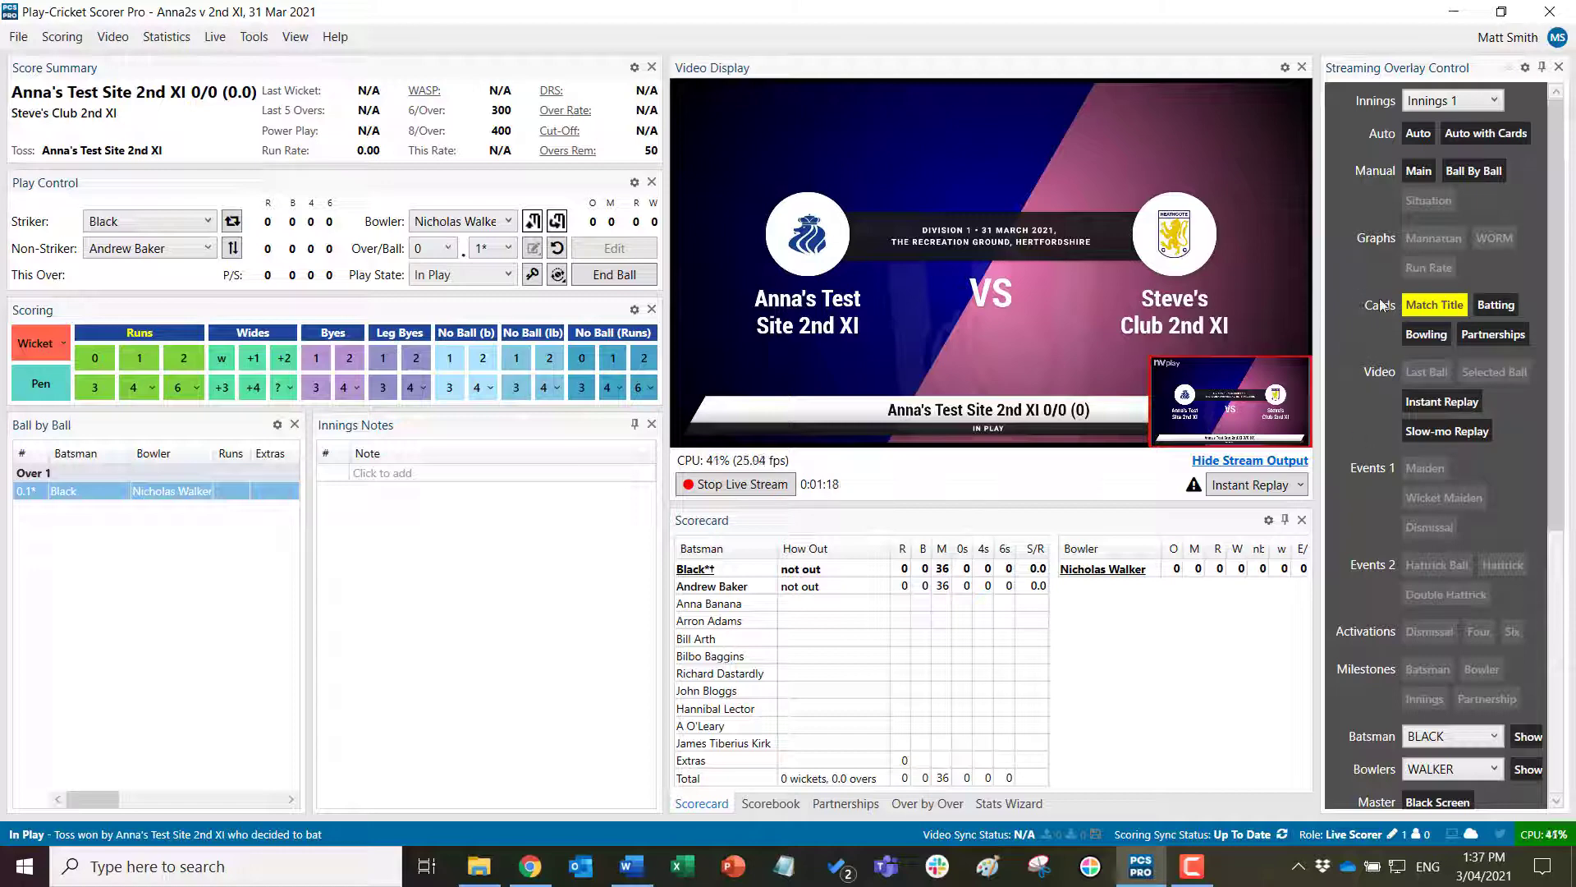
click(1417, 133)
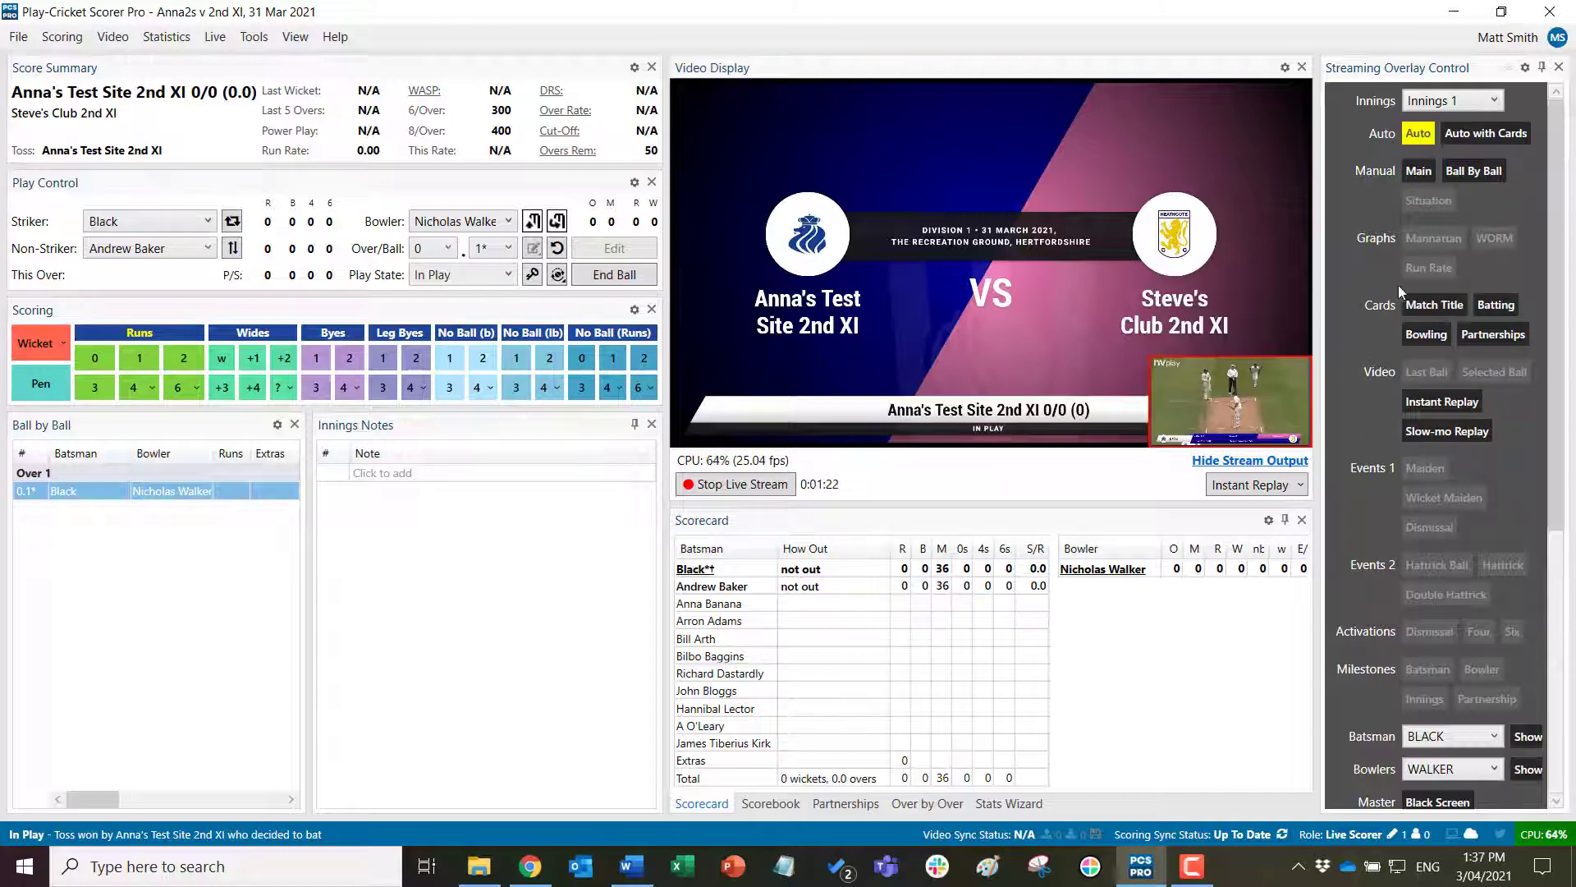
click(1476, 136)
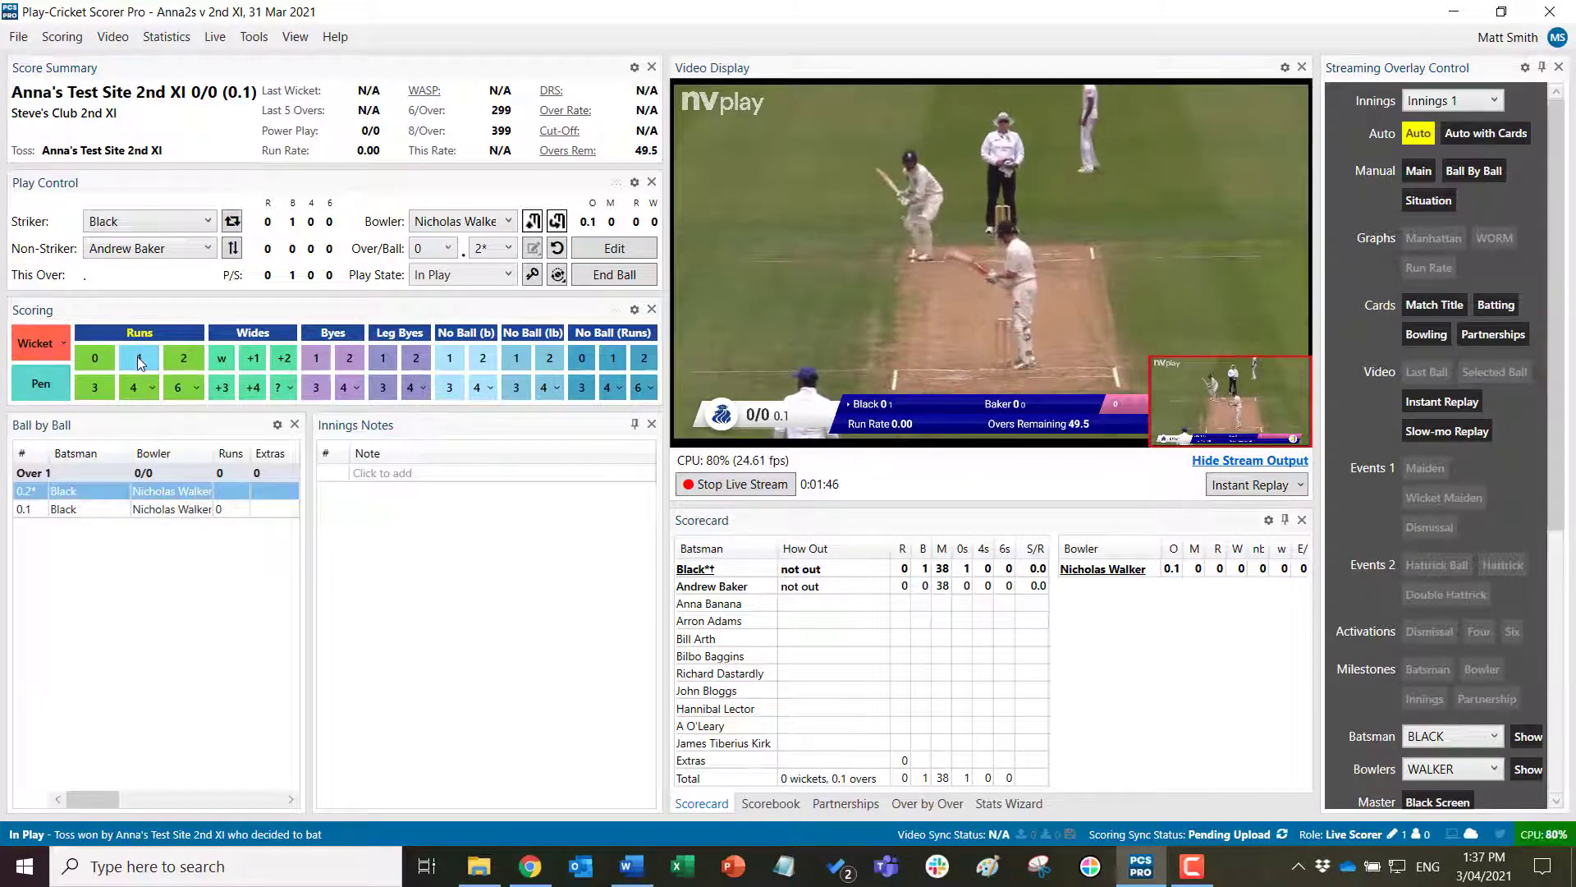
key(1)
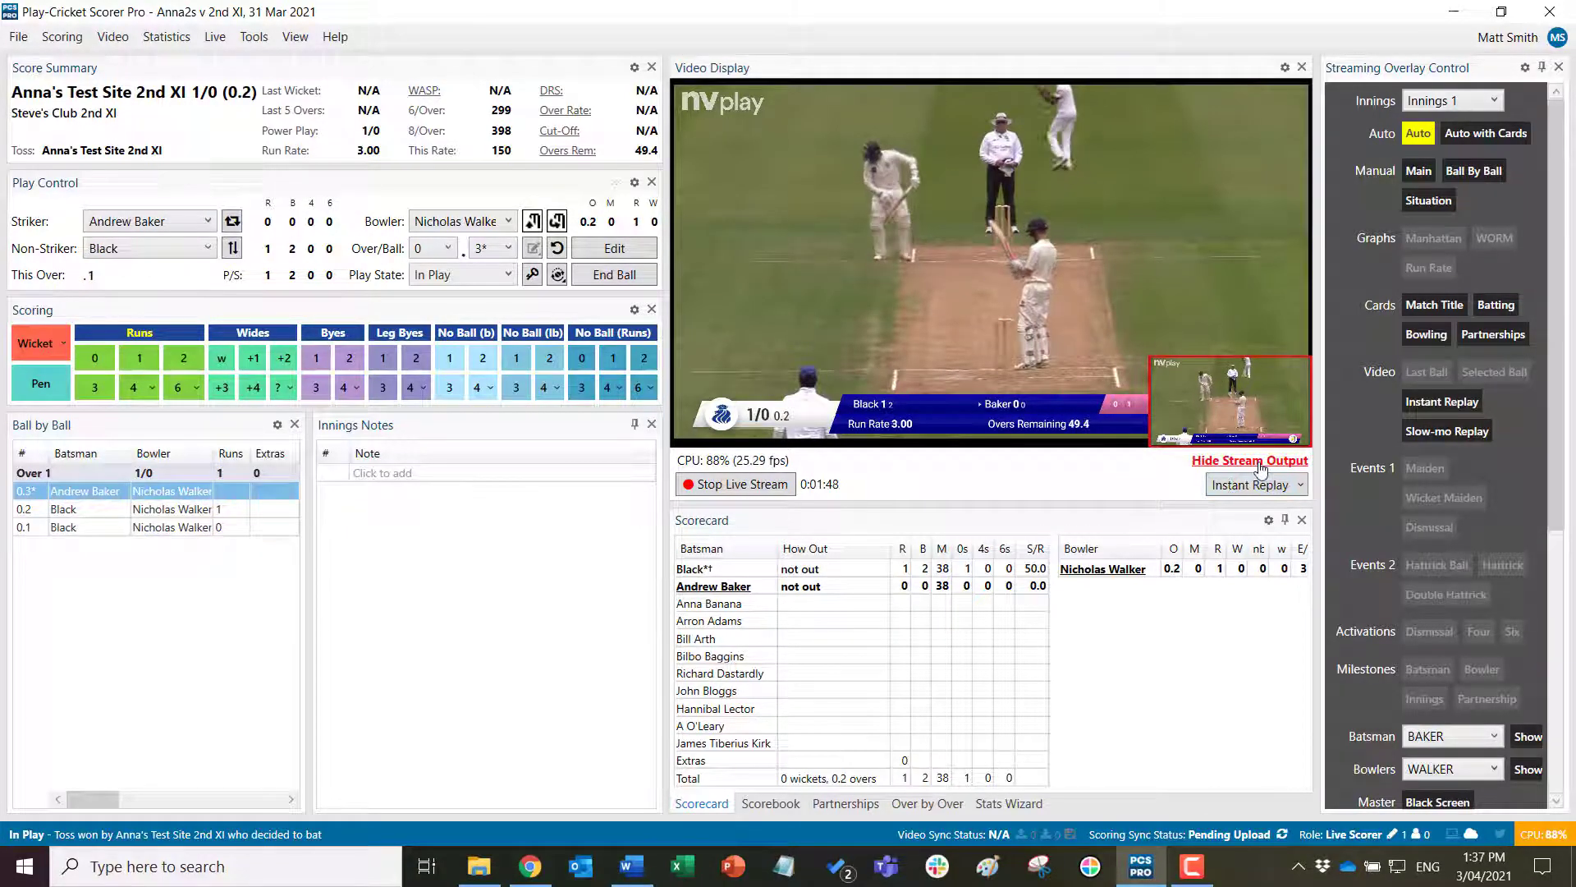
click(1260, 462)
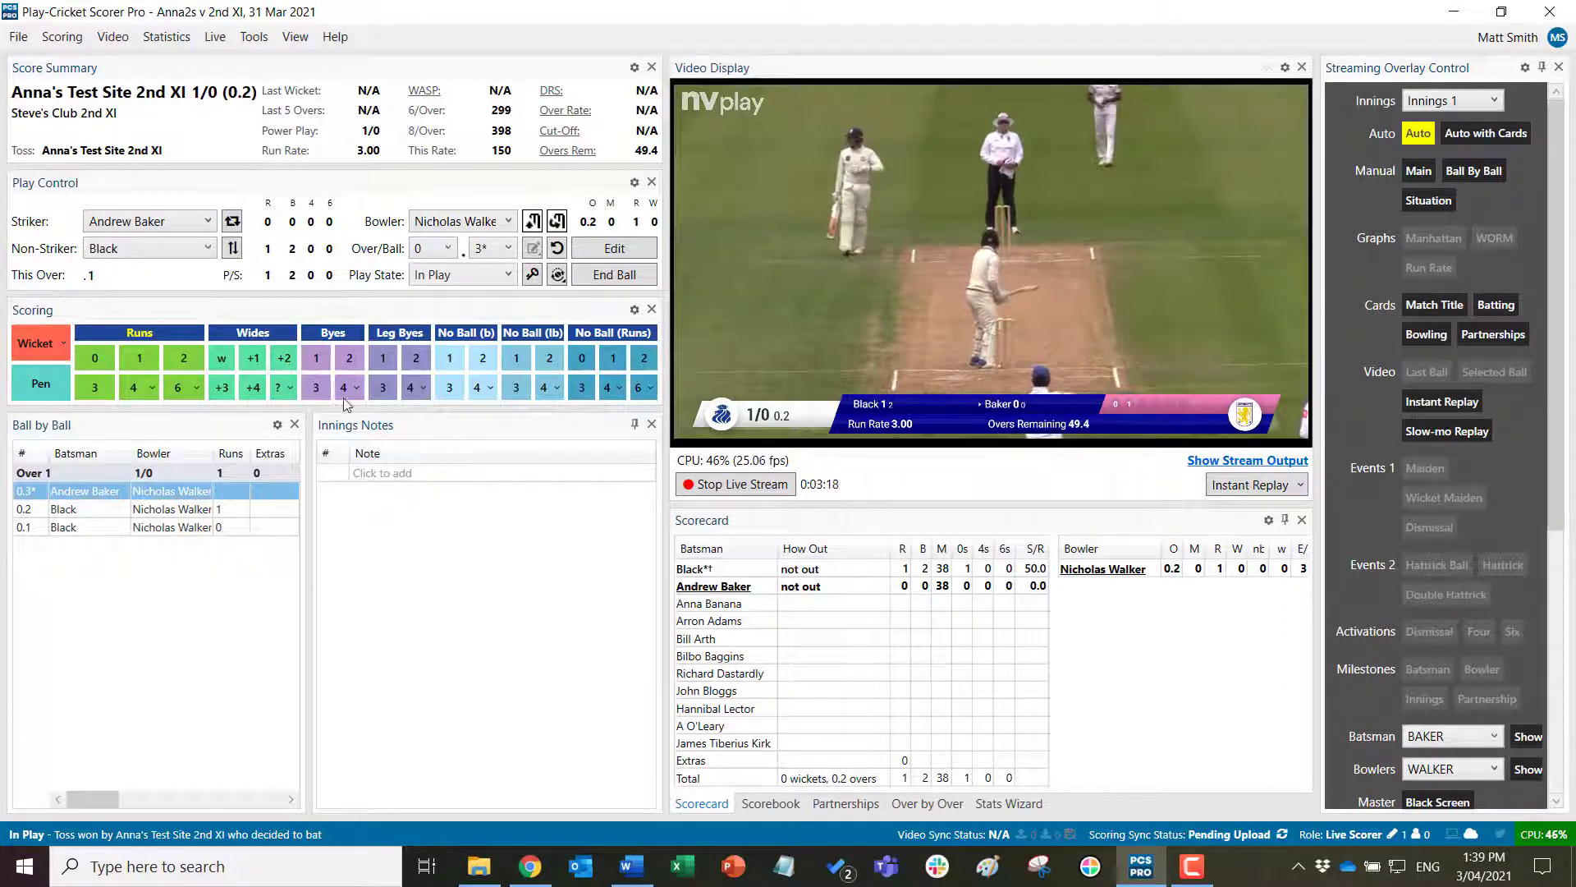
- Score 1, 0, 1 and a final dot ball to finish the first over at 3/0
click(133, 359)
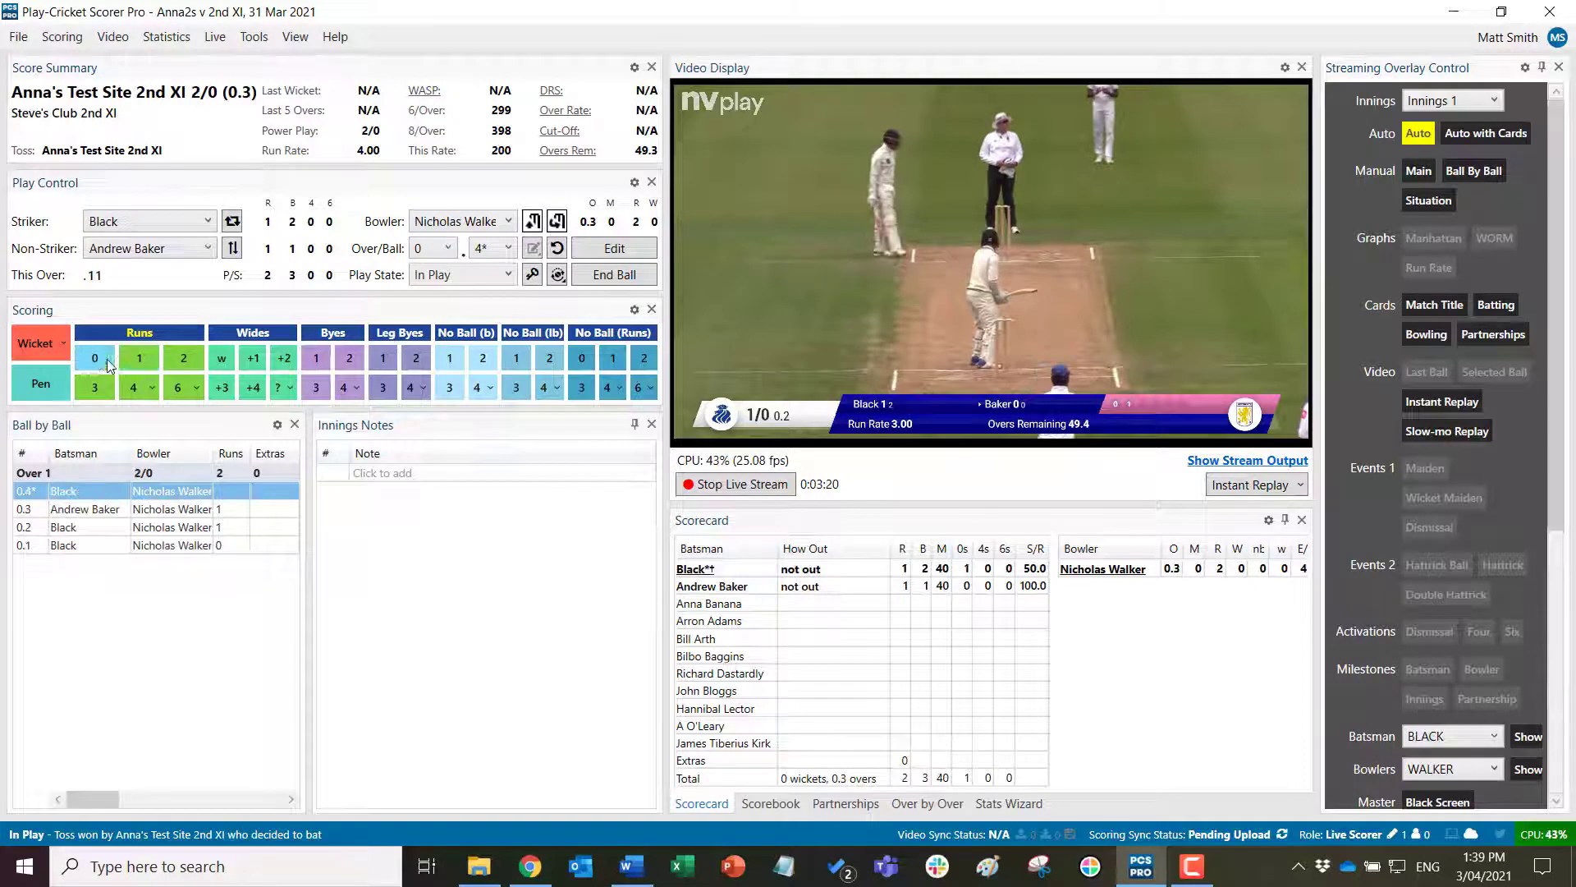
click(96, 357)
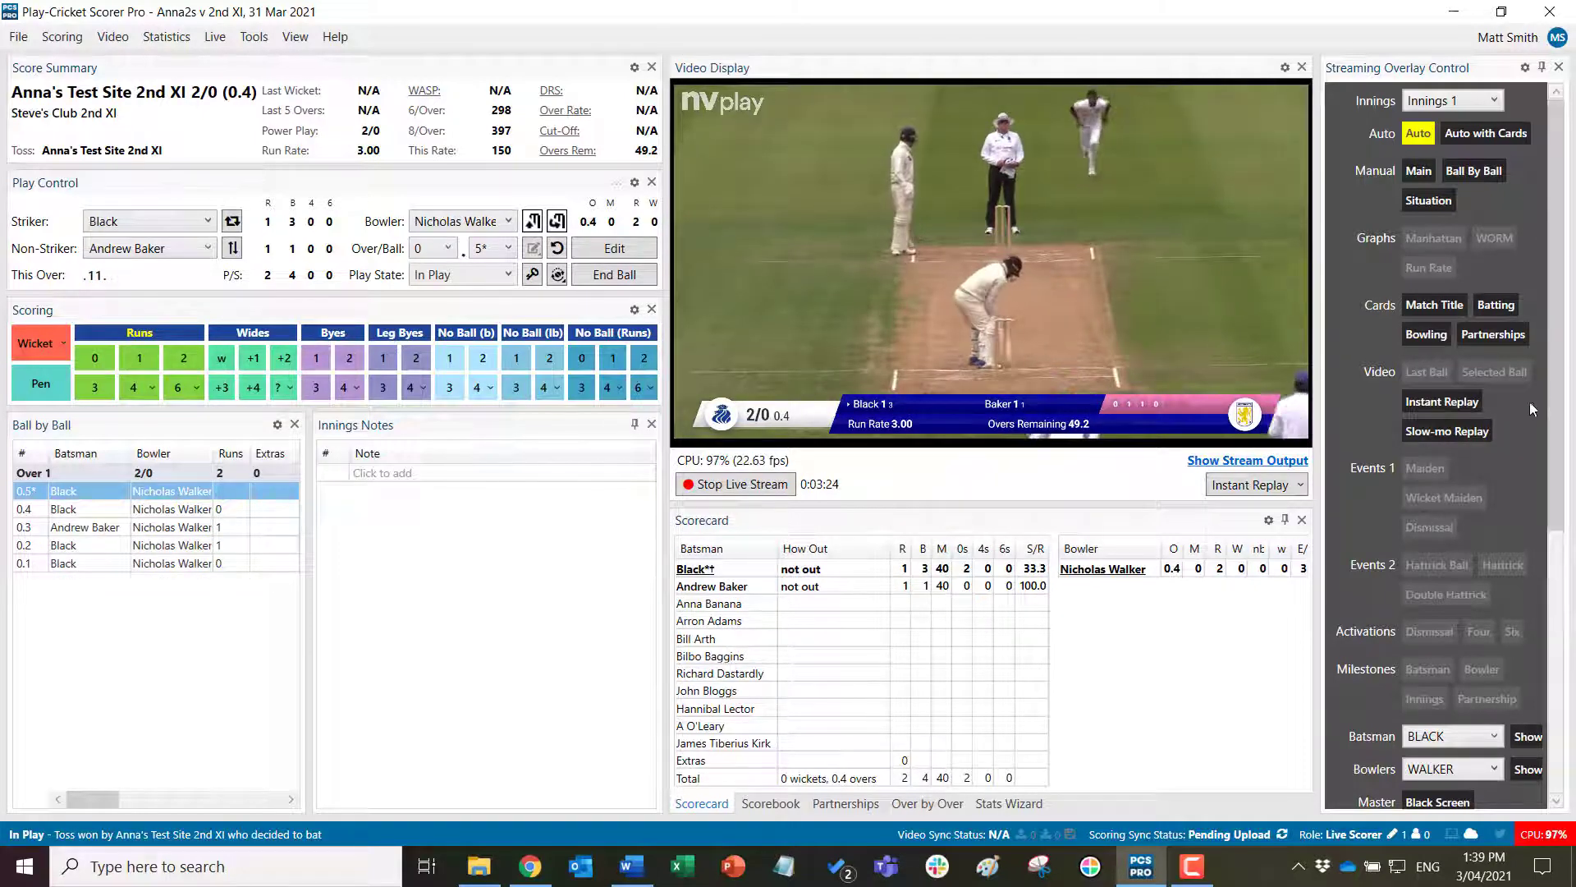
scroll(1530, 402, down, 2)
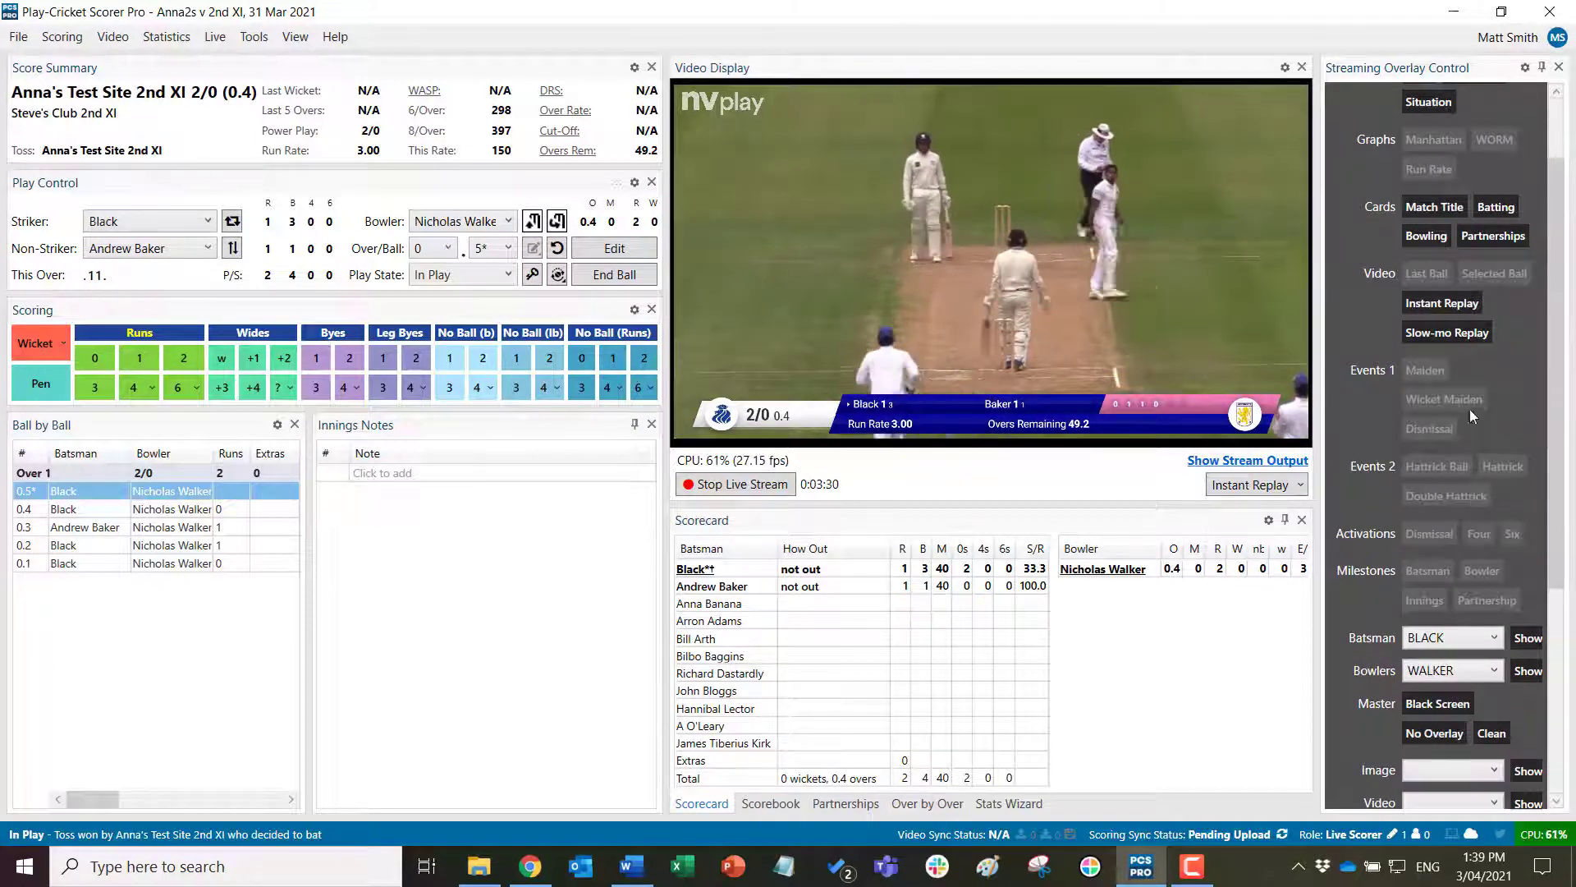
scroll(1564, 275, up, 2)
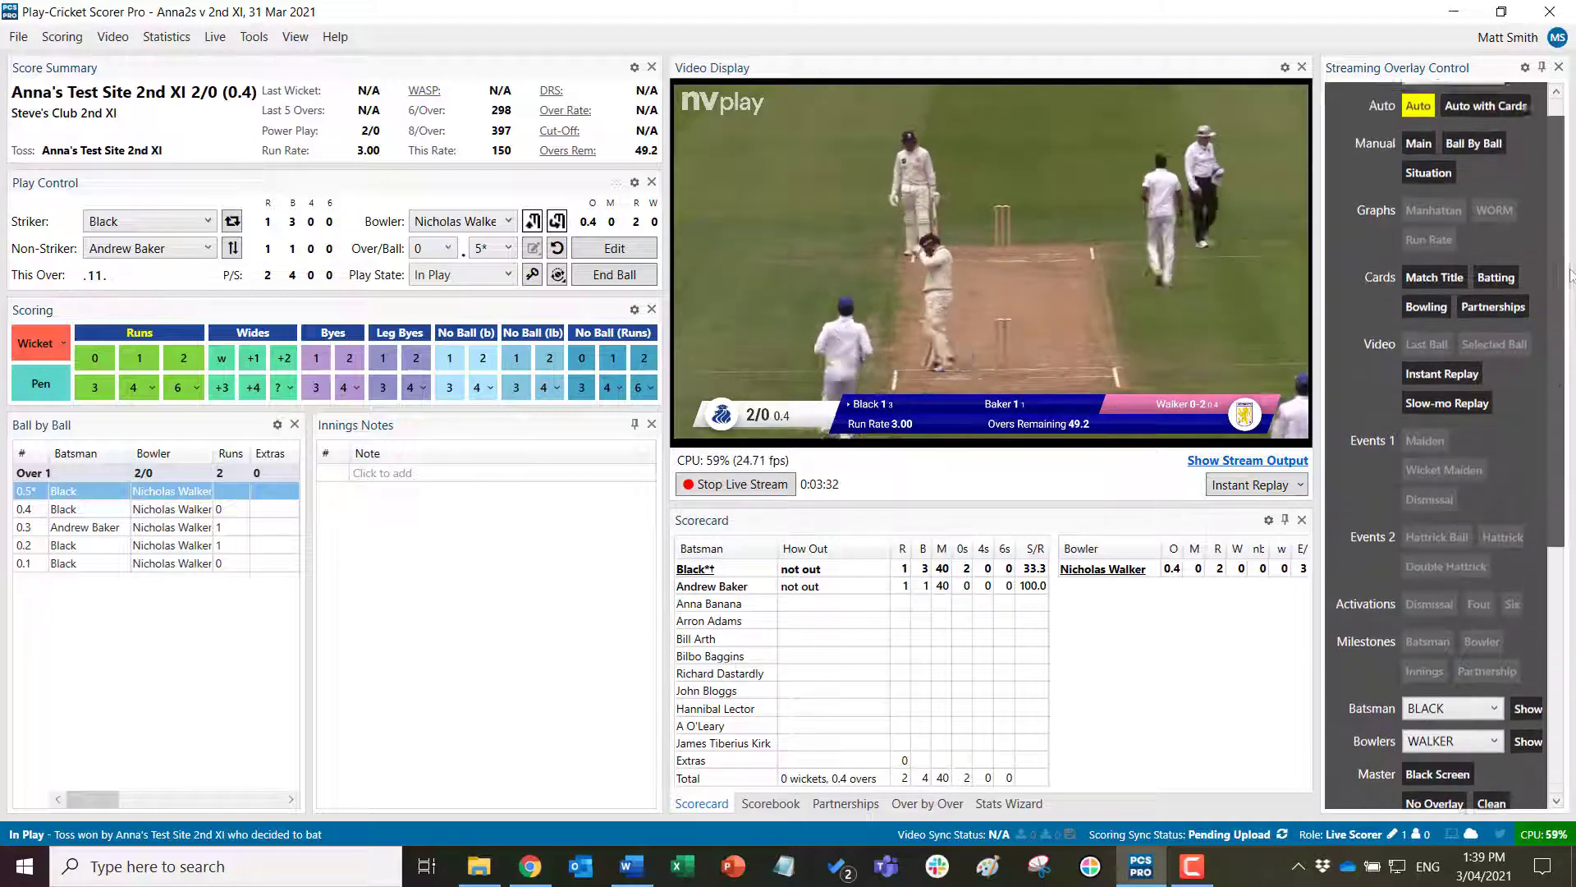
scroll(1564, 275, up, 1)
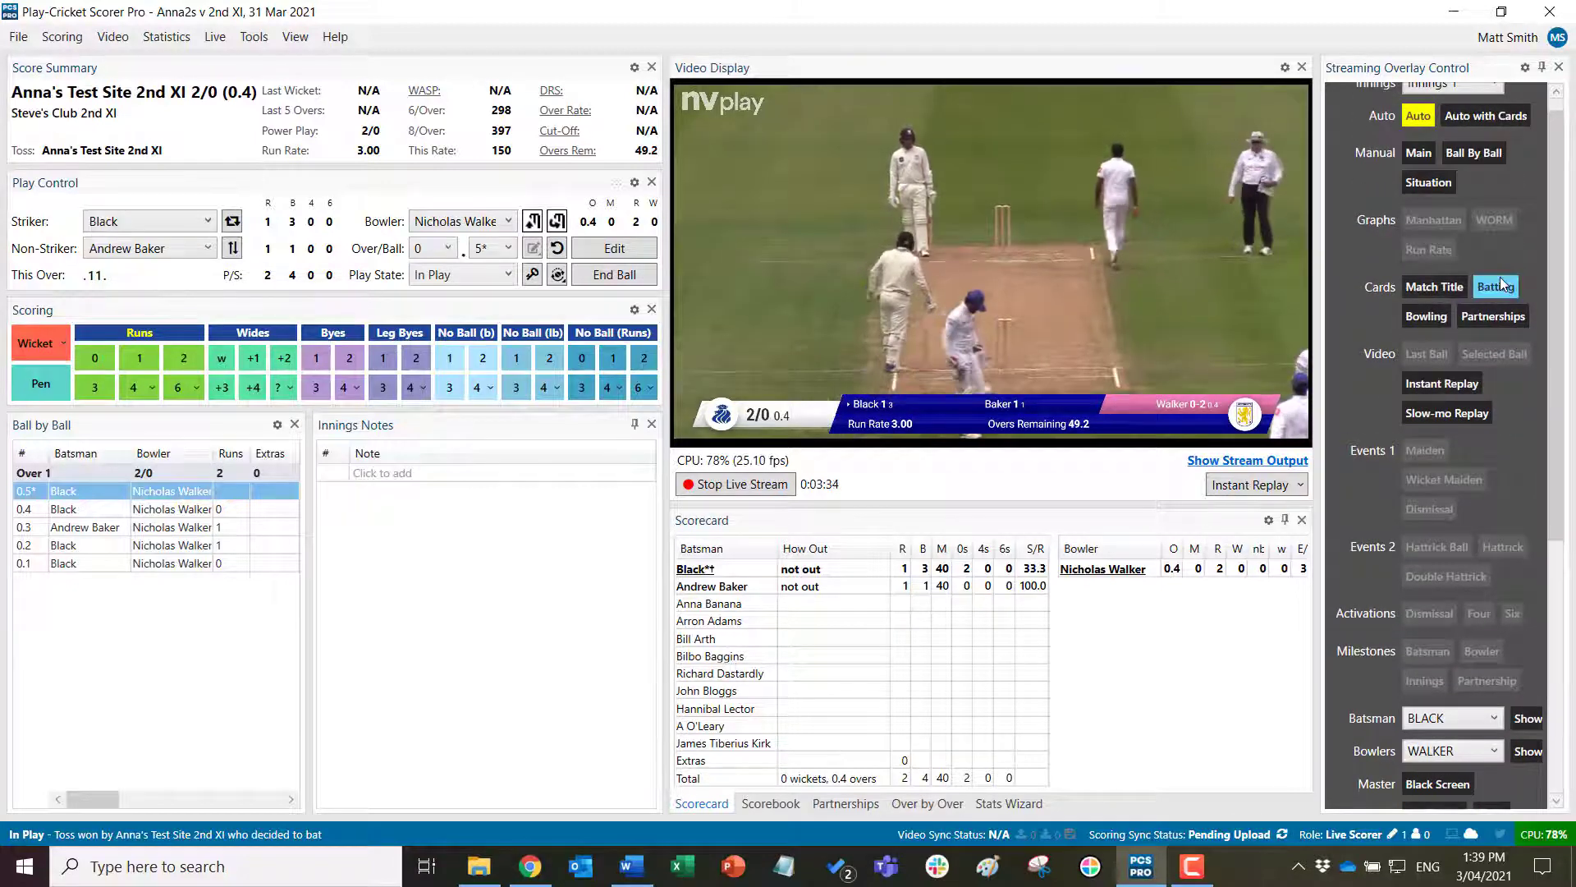
click(139, 361)
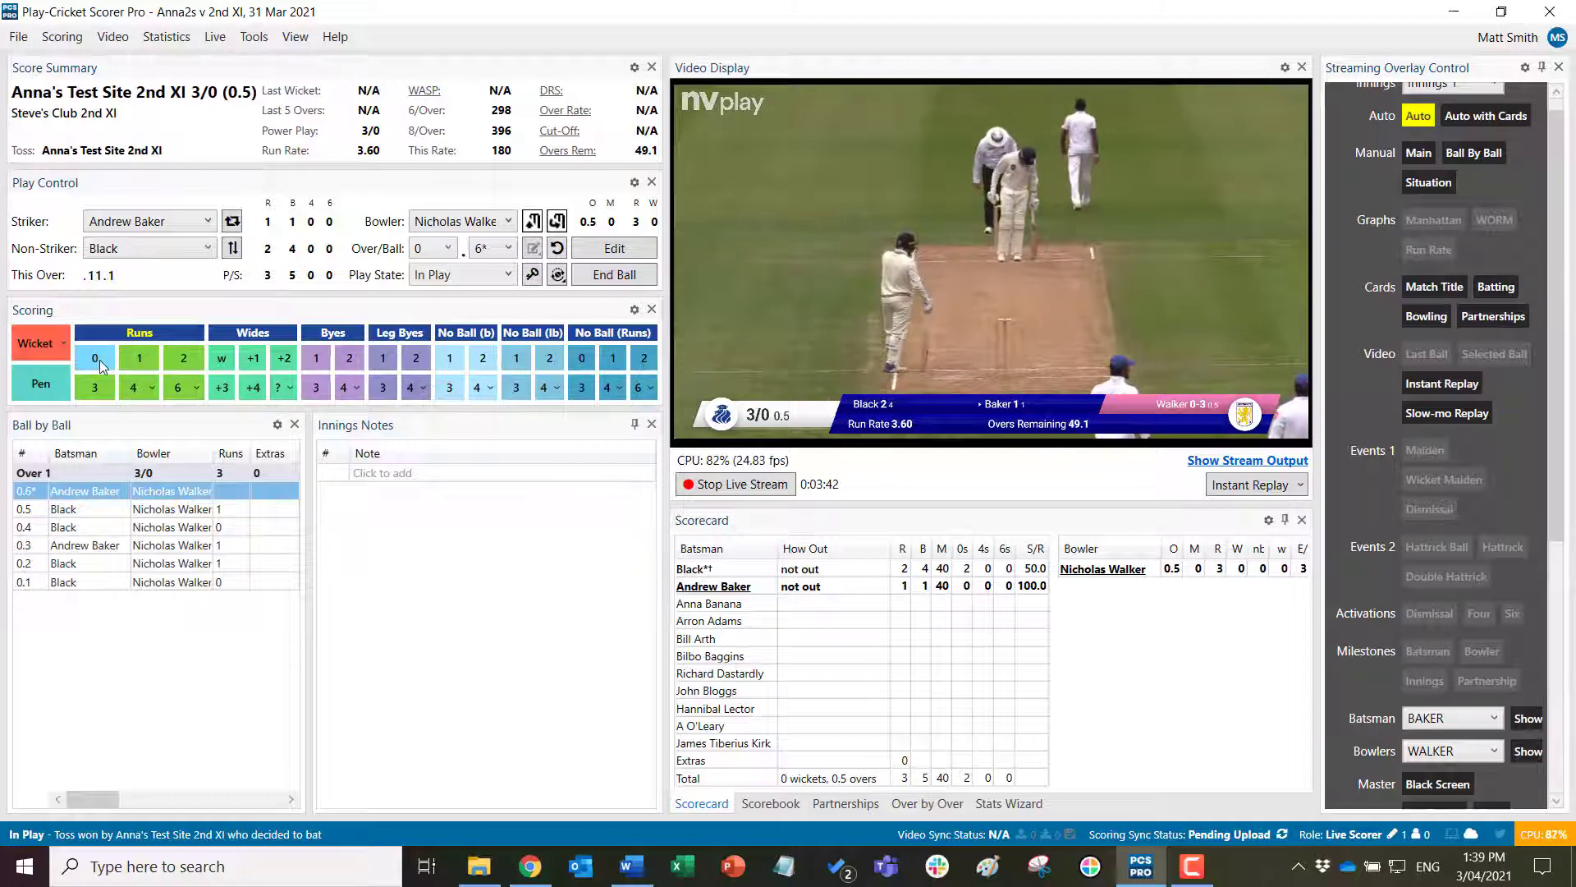
key(0)
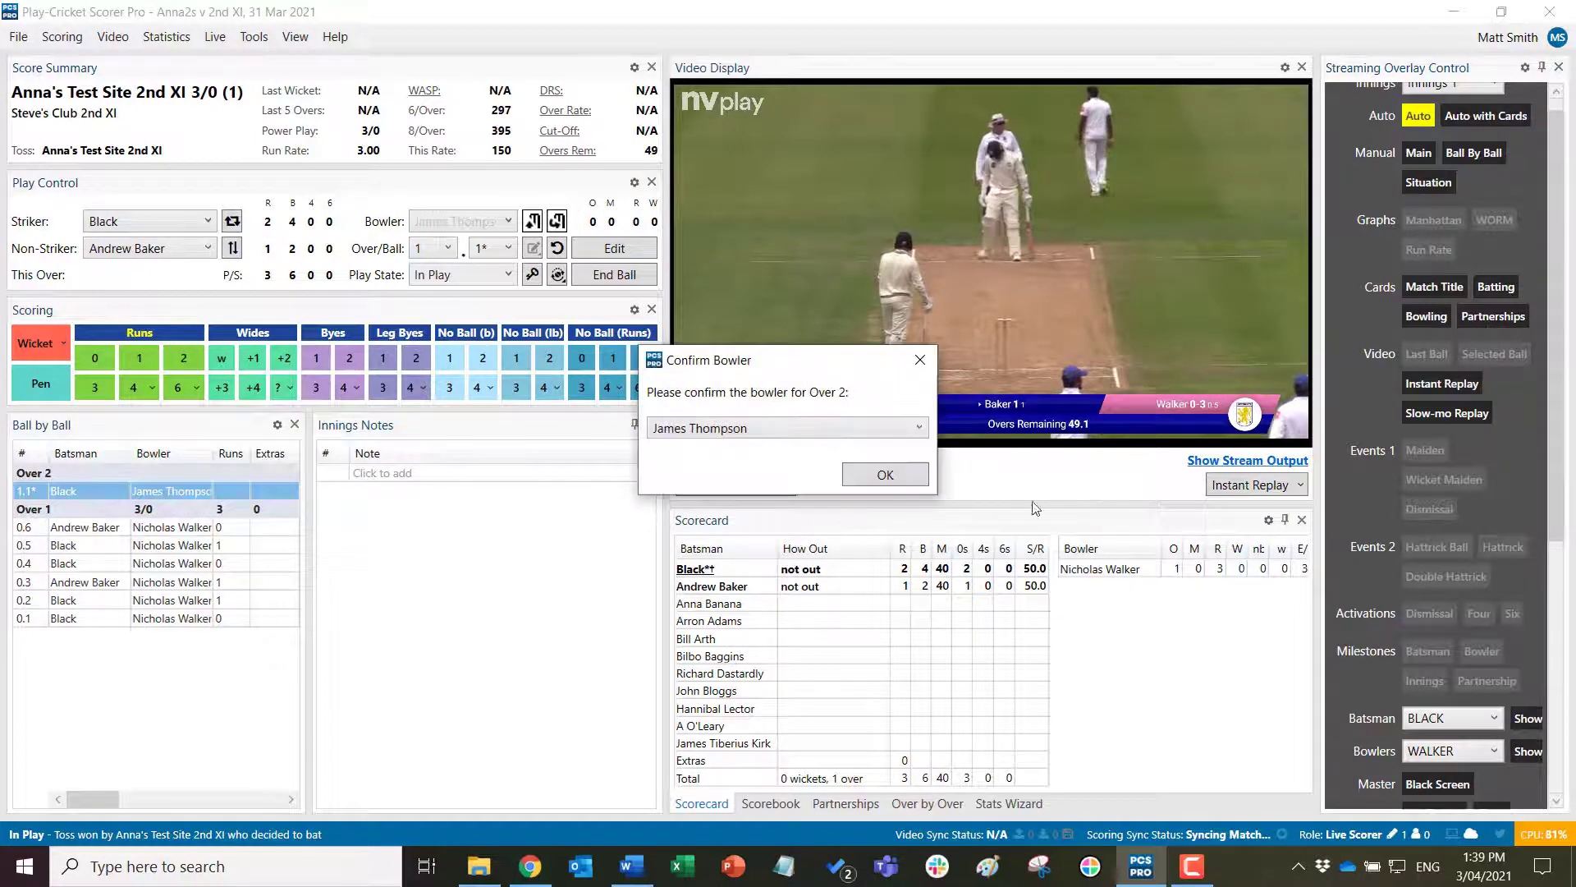
click(880, 476)
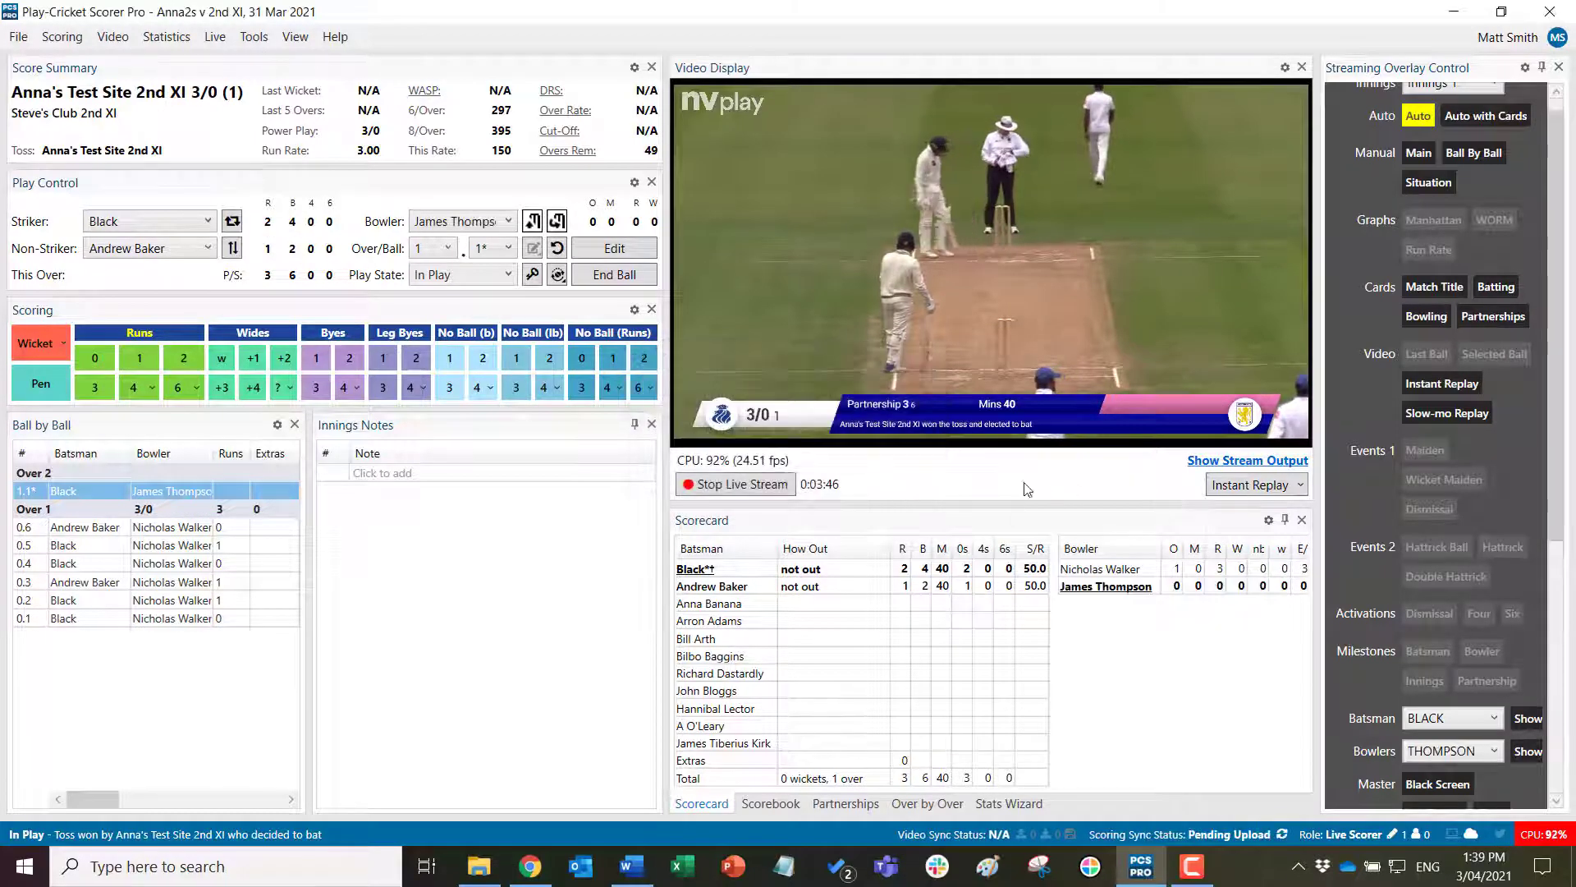
click(98, 356)
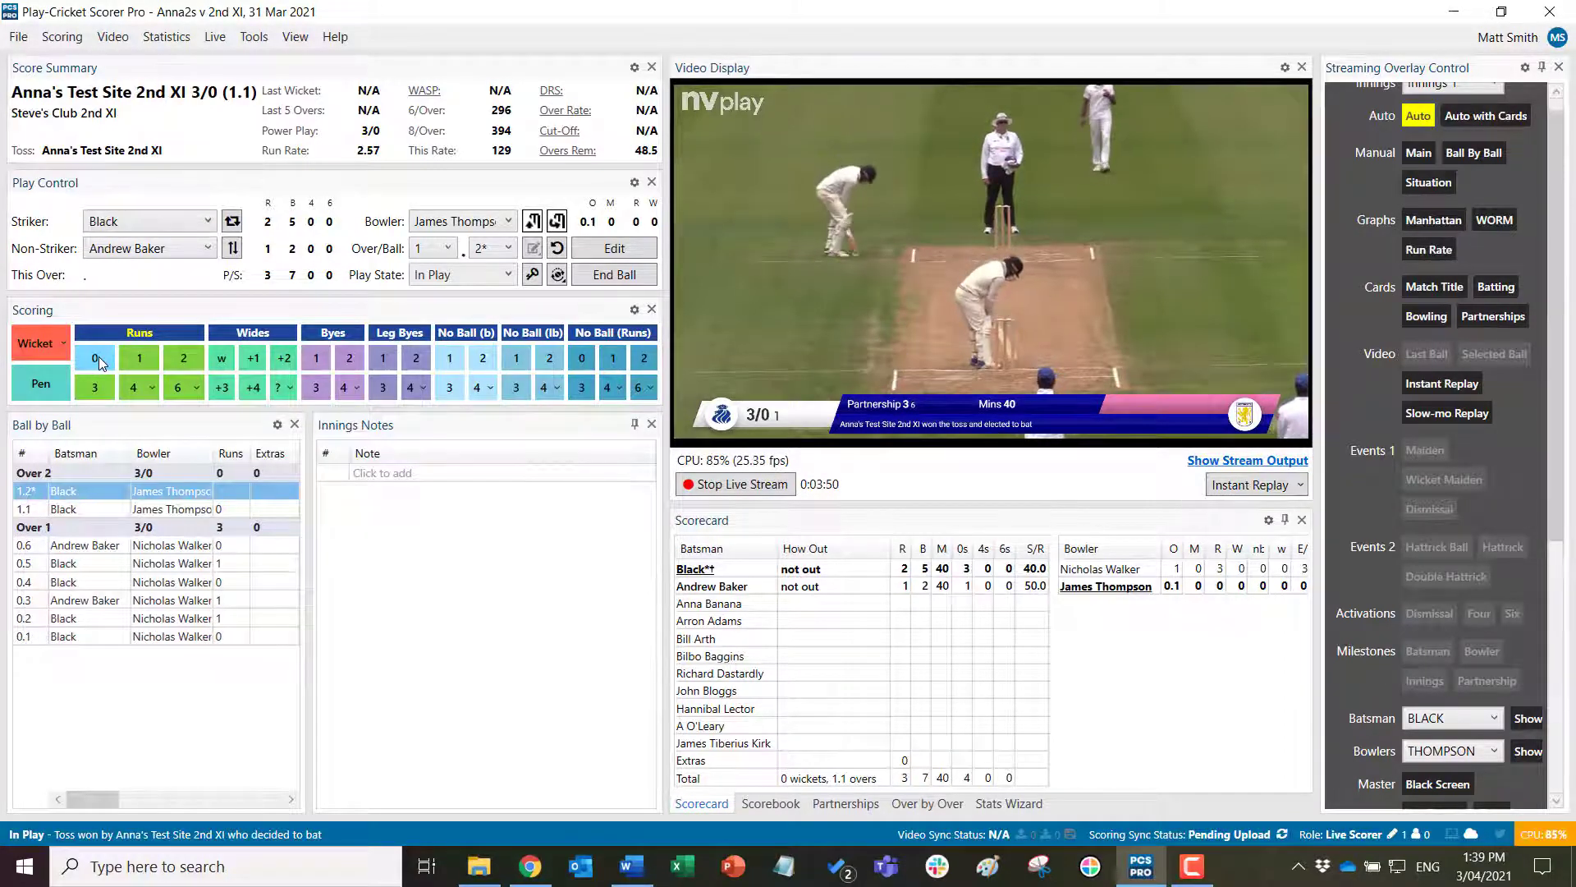
click(98, 357)
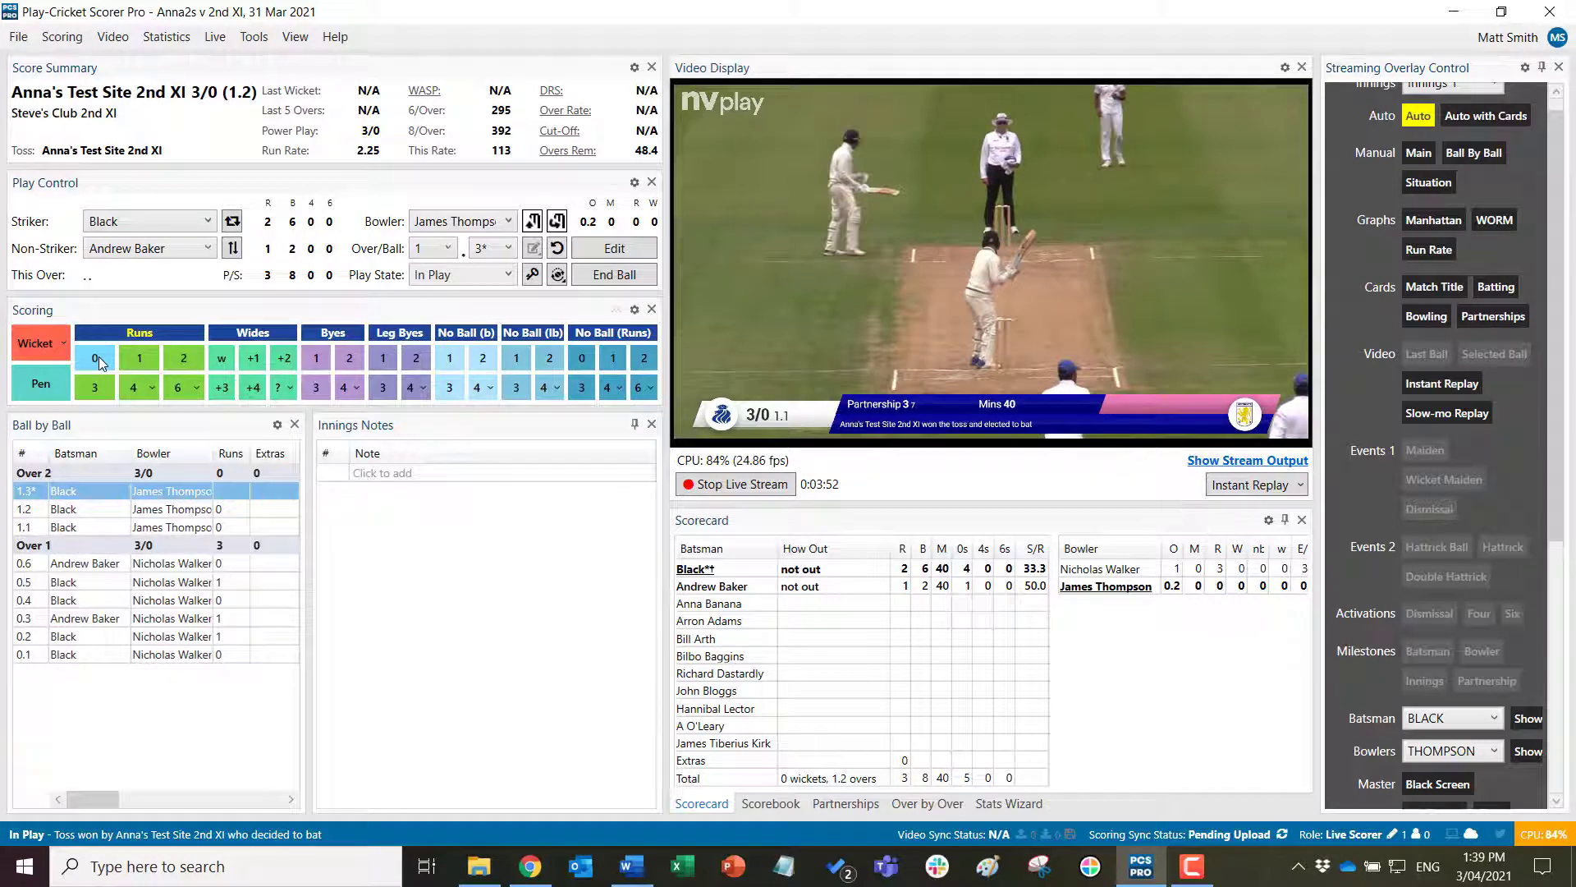
click(98, 356)
click(98, 356)
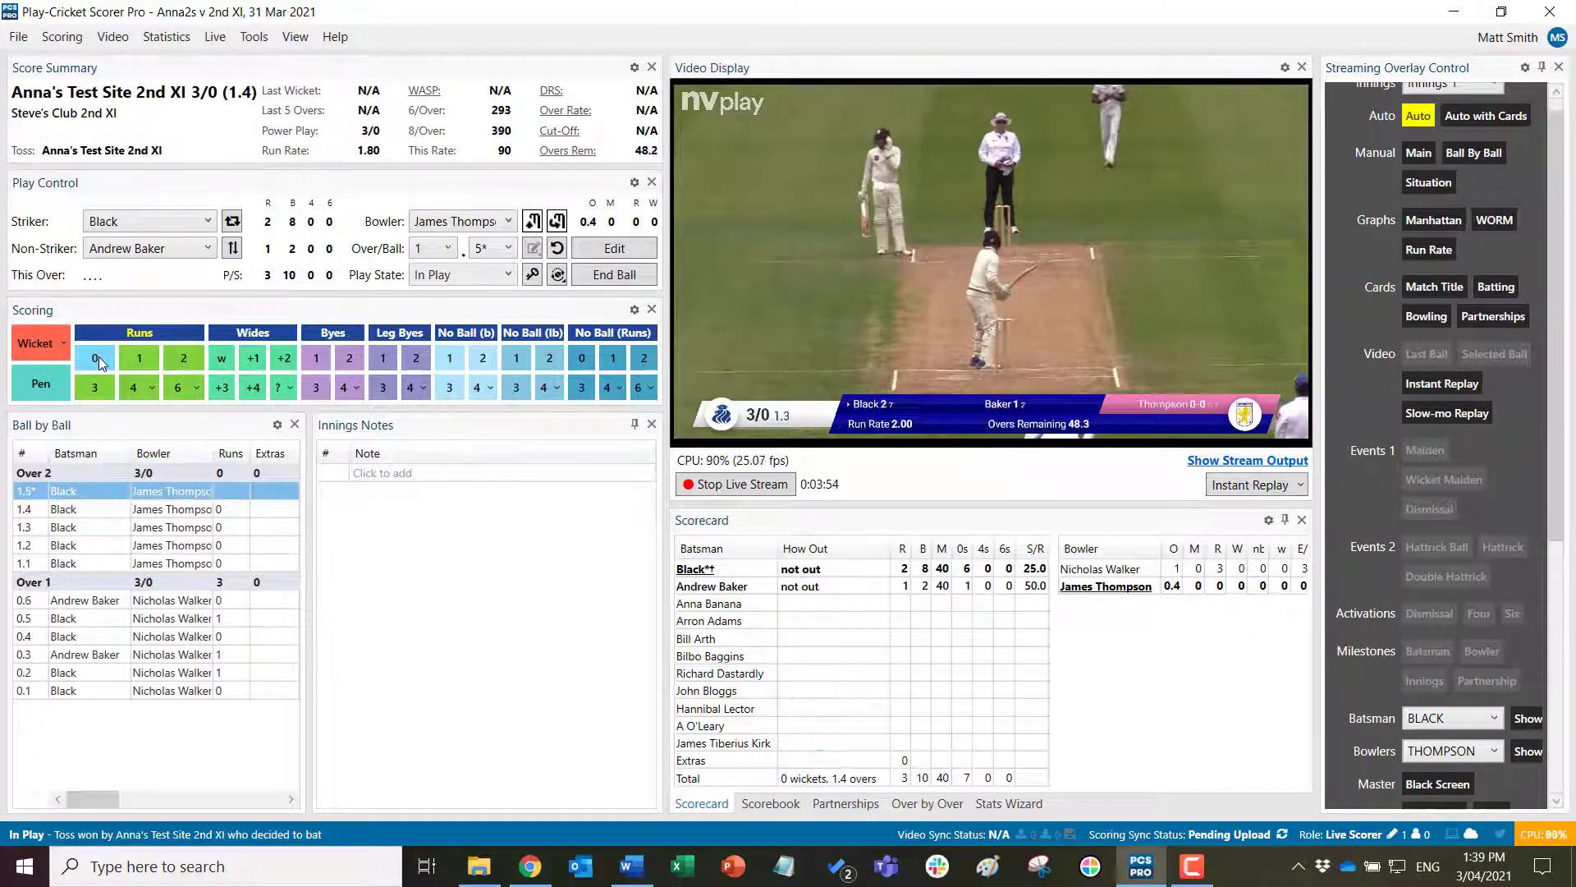
click(96, 357)
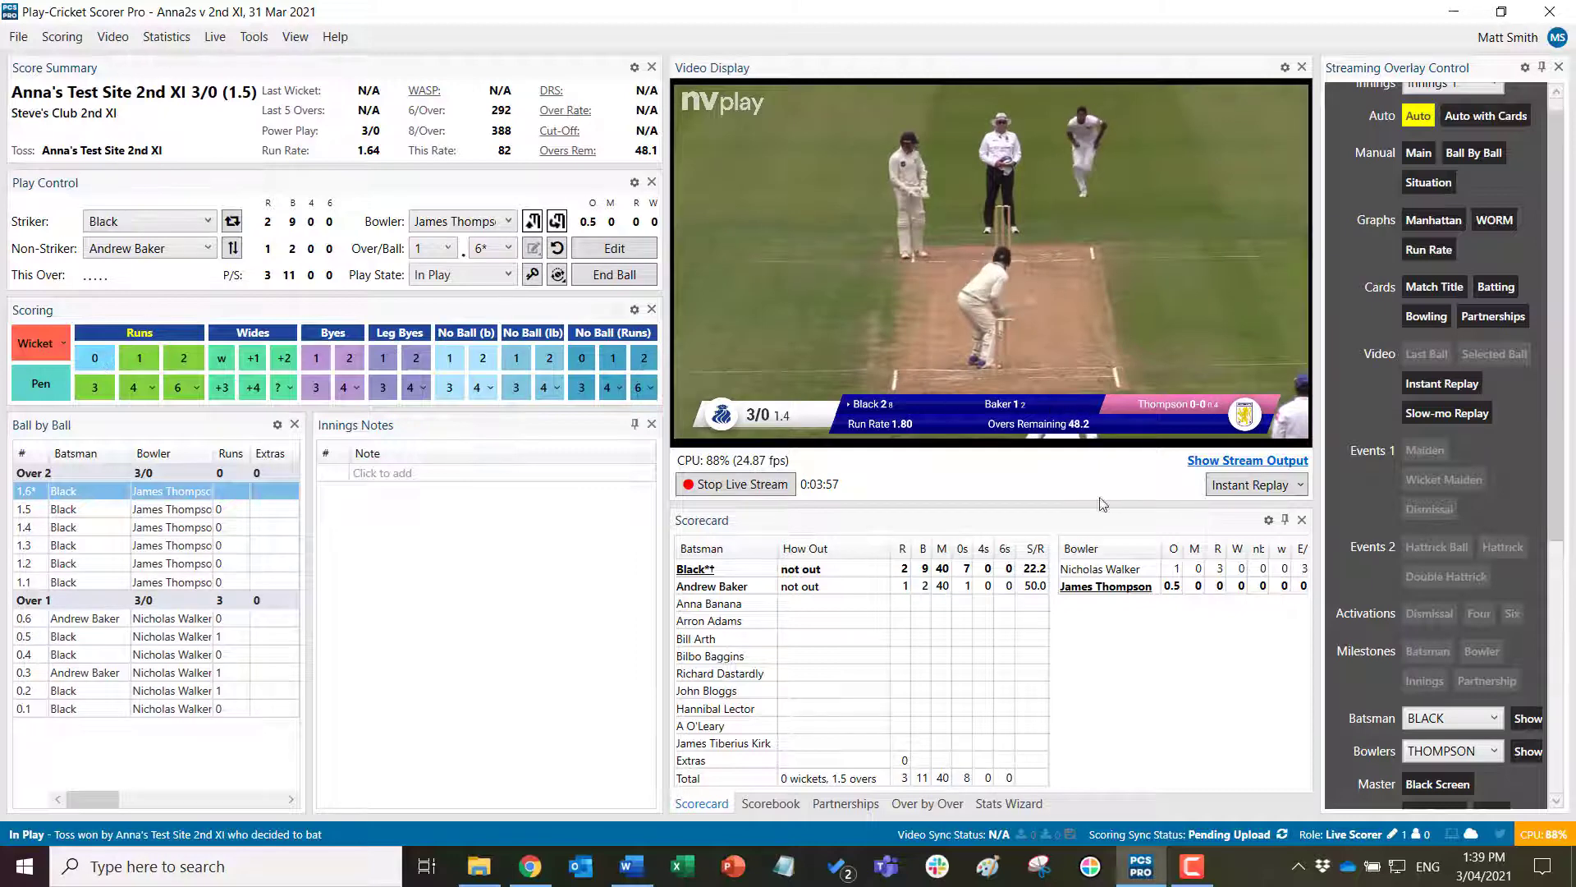
key(0)
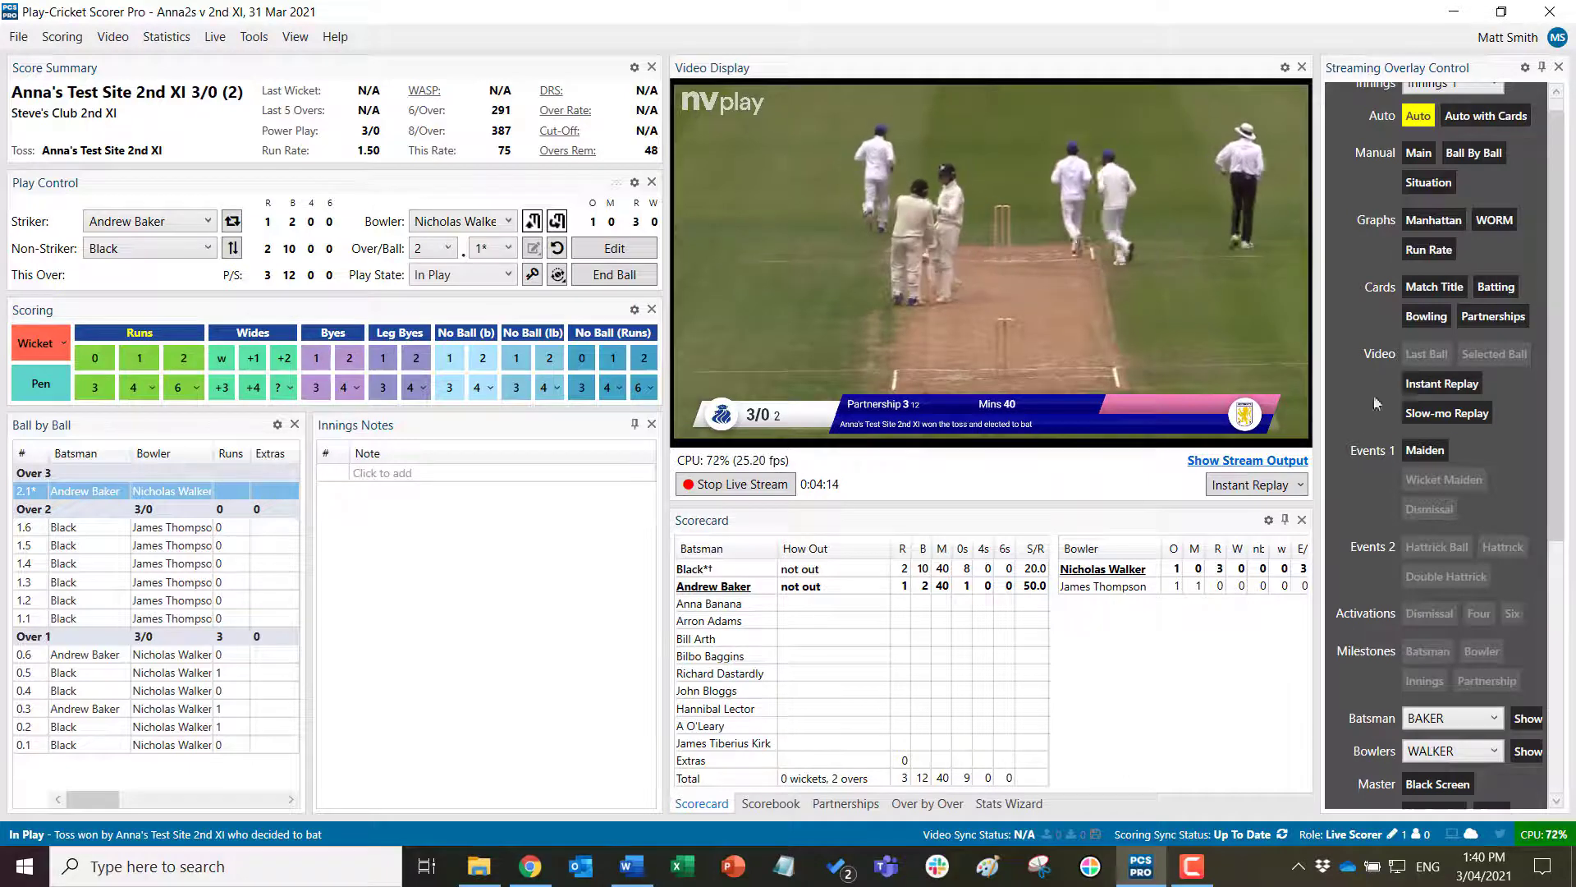
- Show the maiden-over graphic, then return to Auto overlays with the preview inset visible
click(1427, 448)
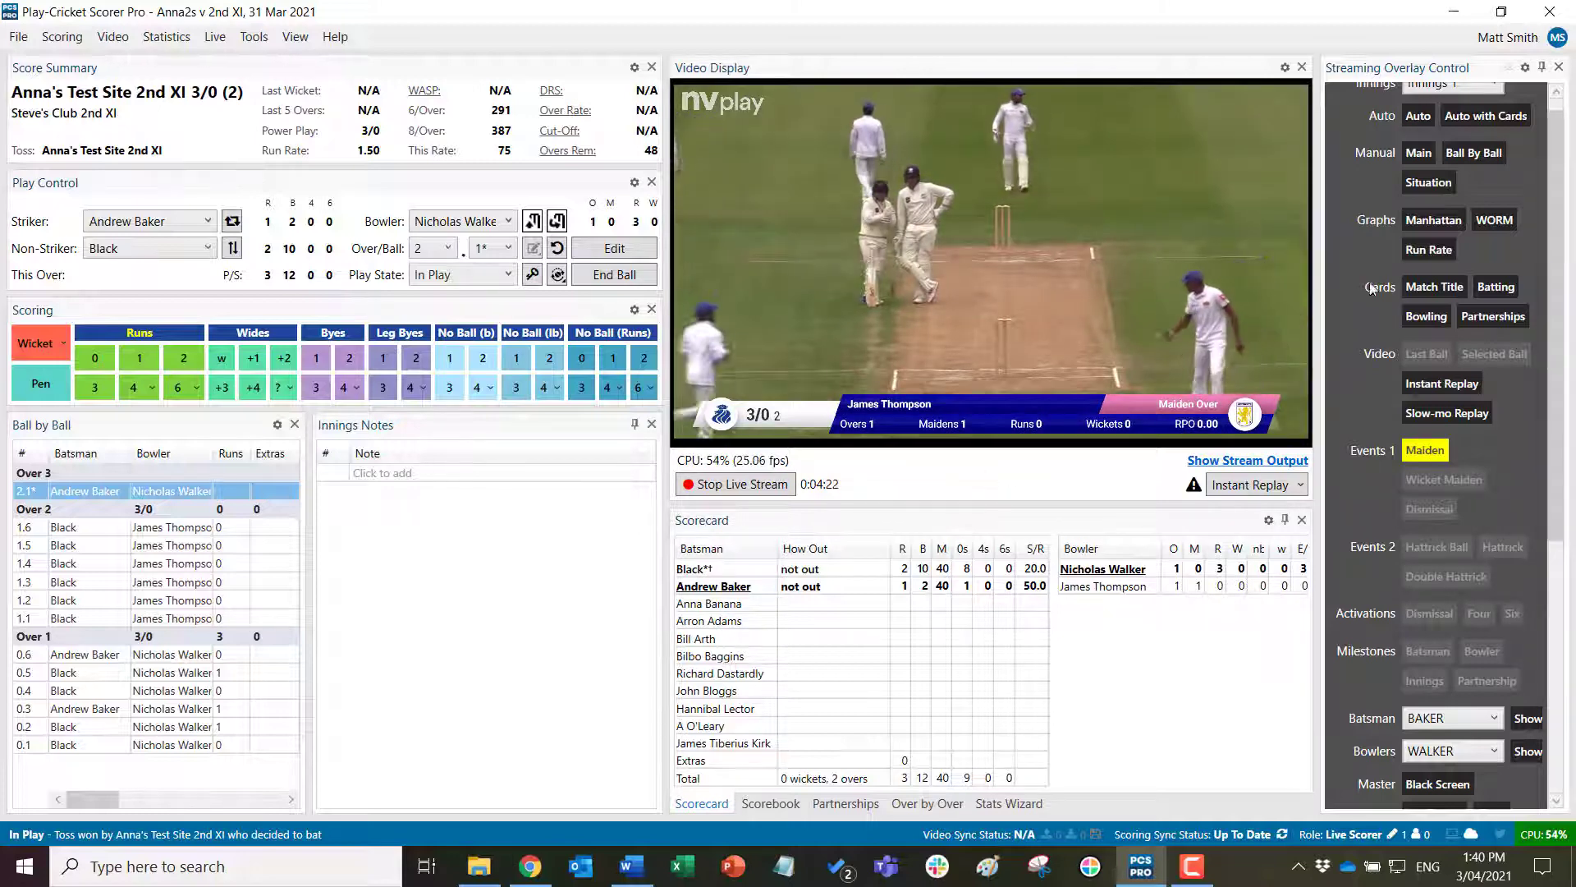
click(1418, 116)
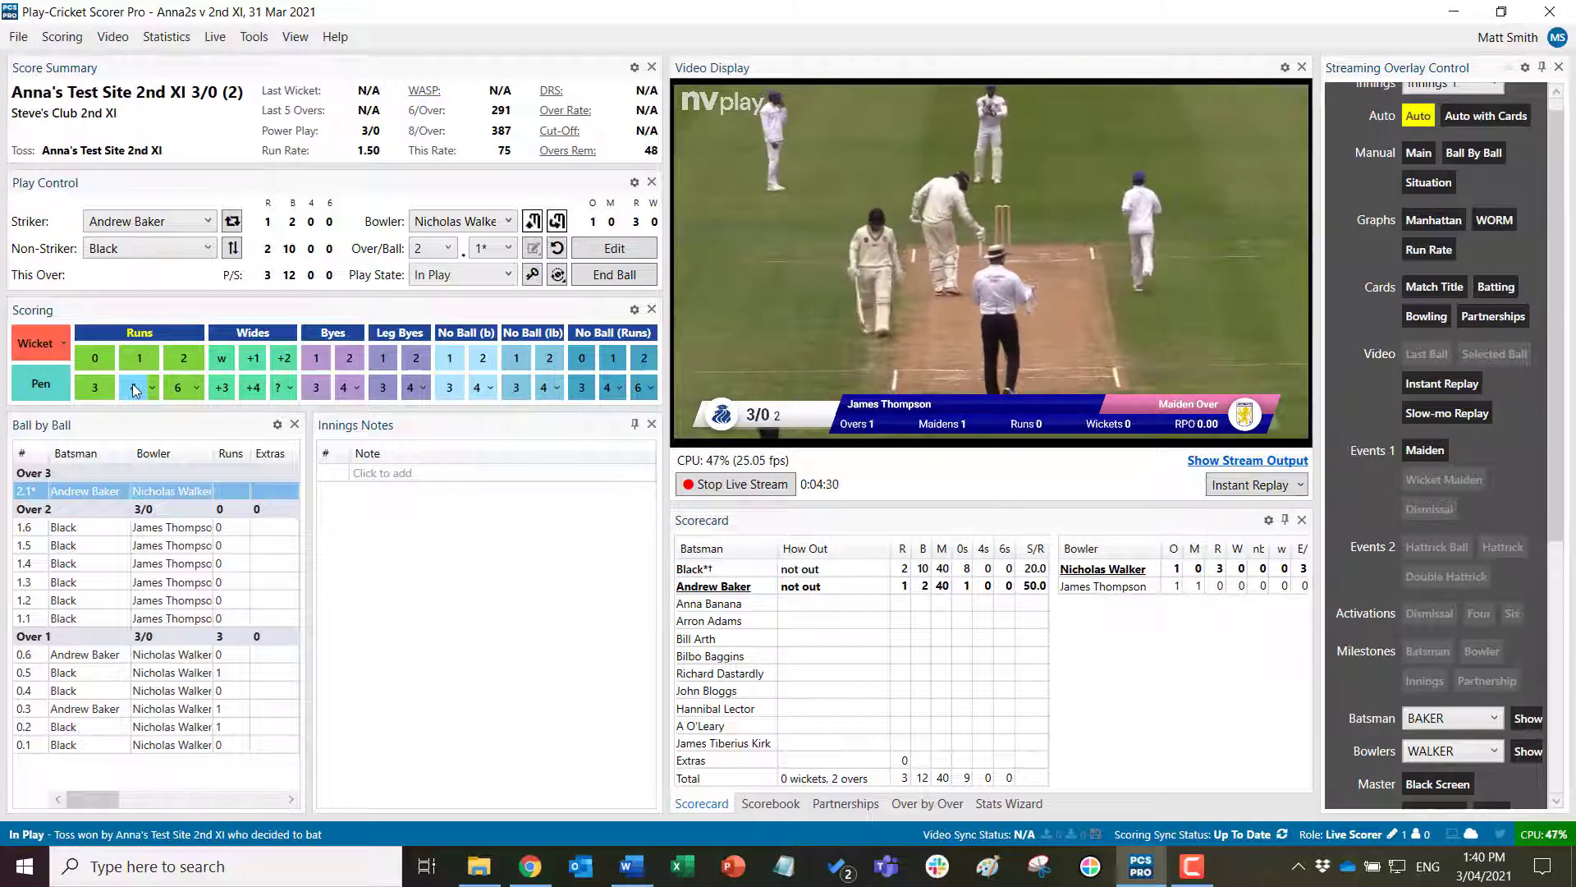
click(1248, 460)
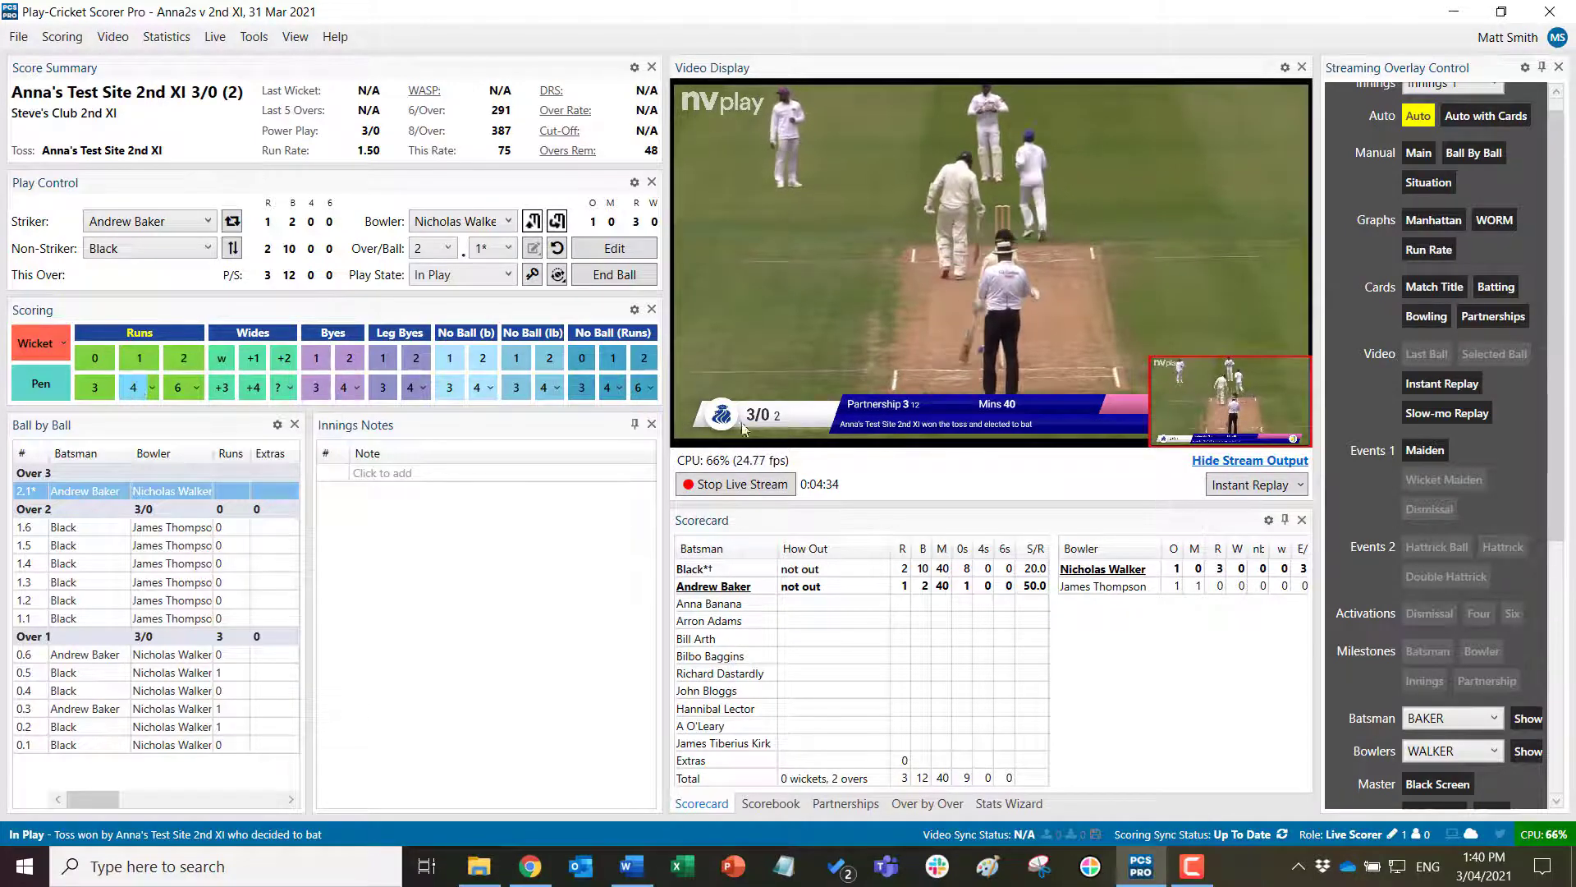
- Score a four for 7/0 after 2.1 overs, stop its replay, and display the Manhattan graph
key(4)
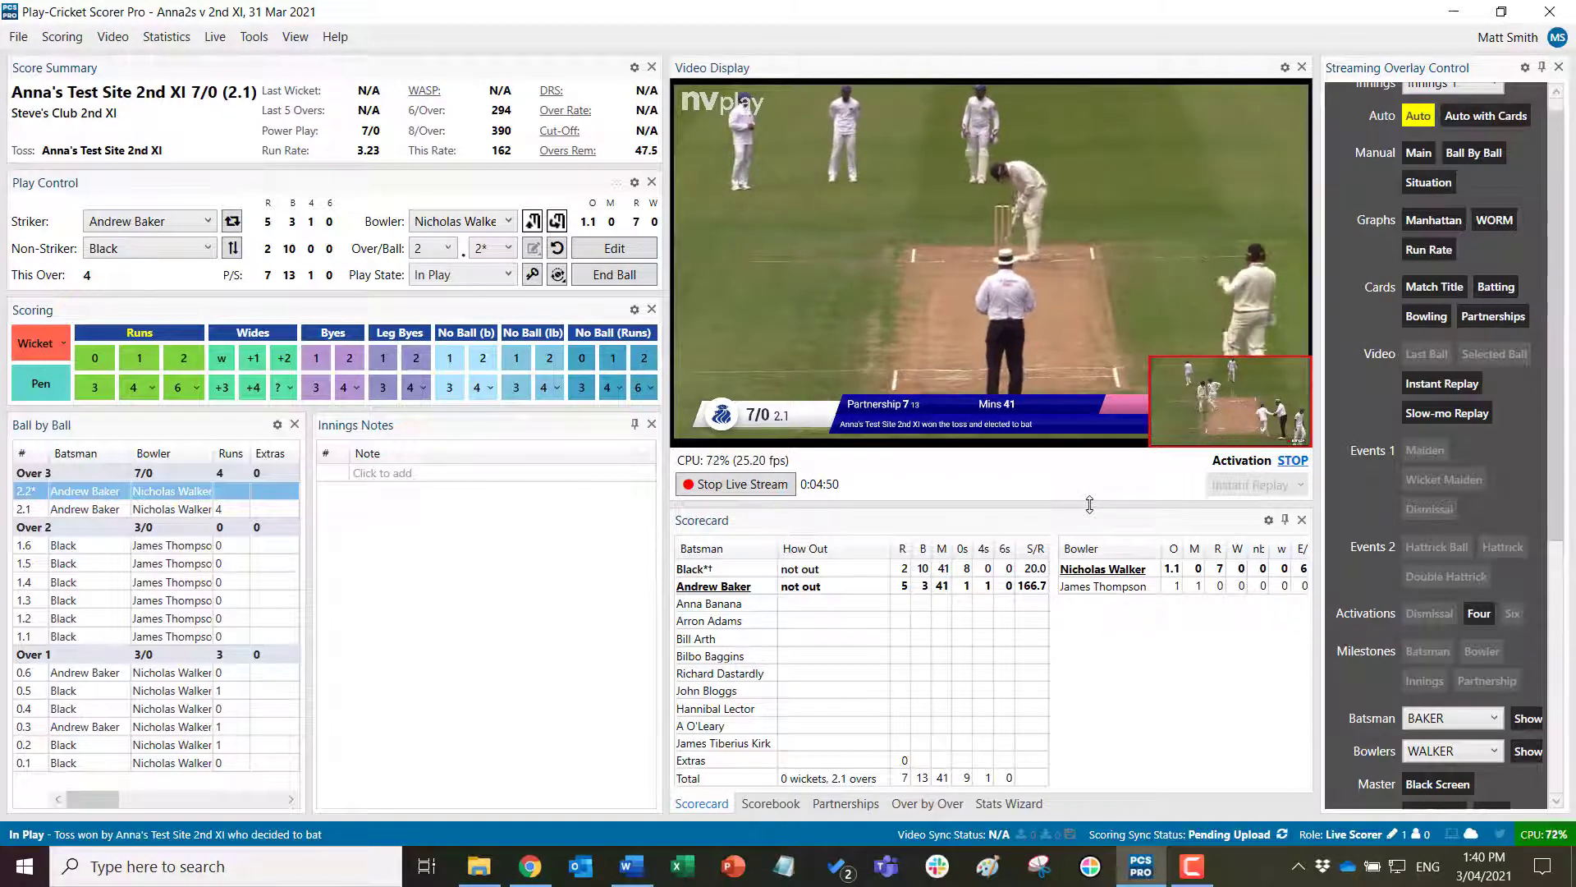
click(1290, 465)
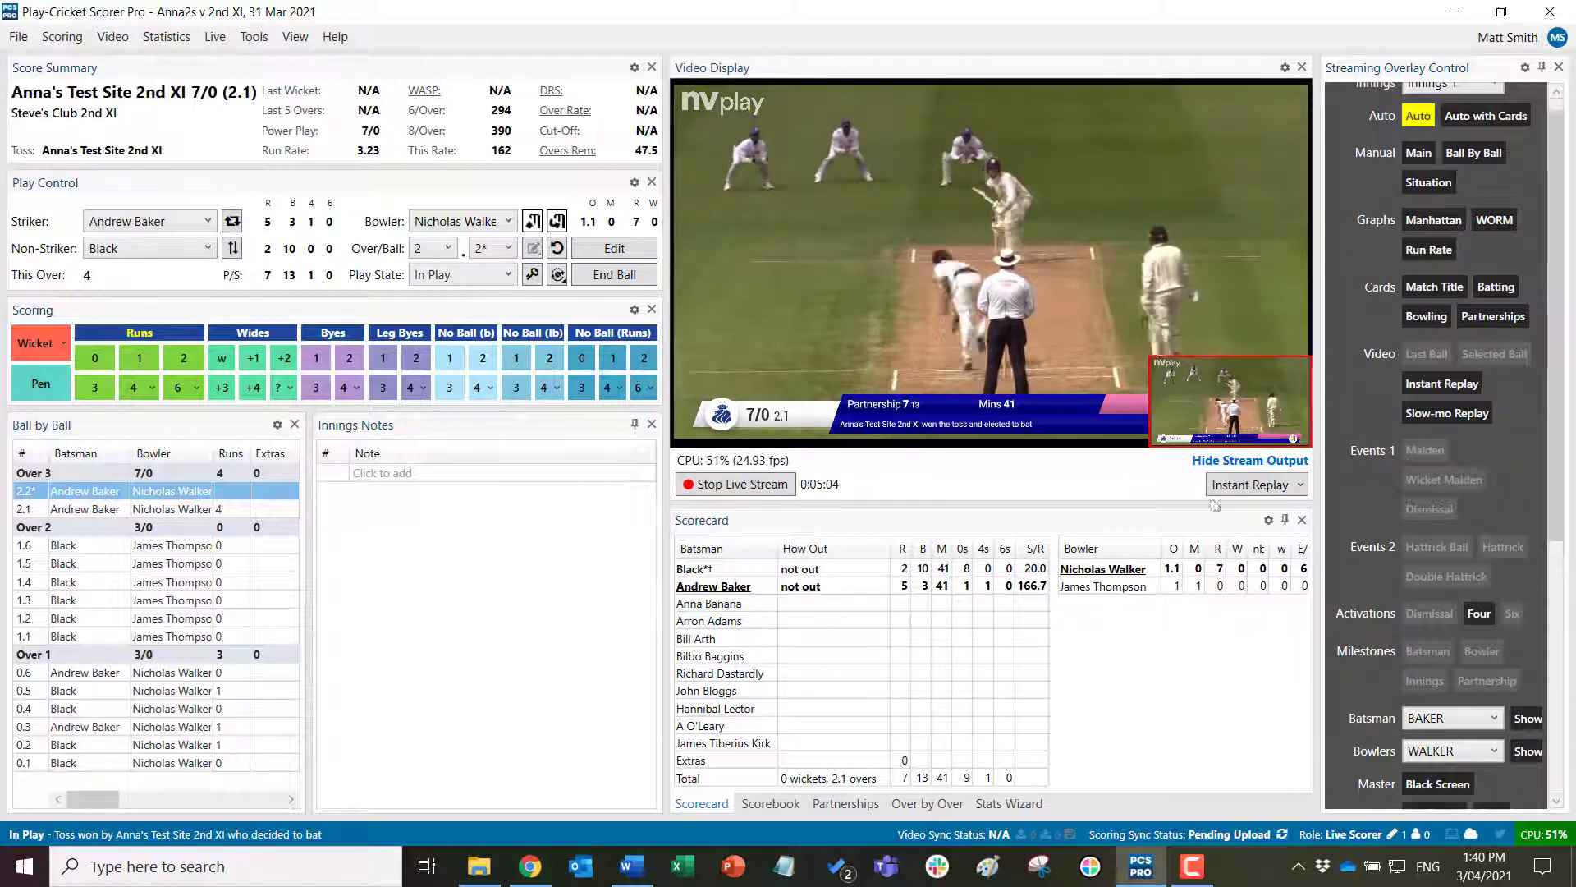
click(1430, 218)
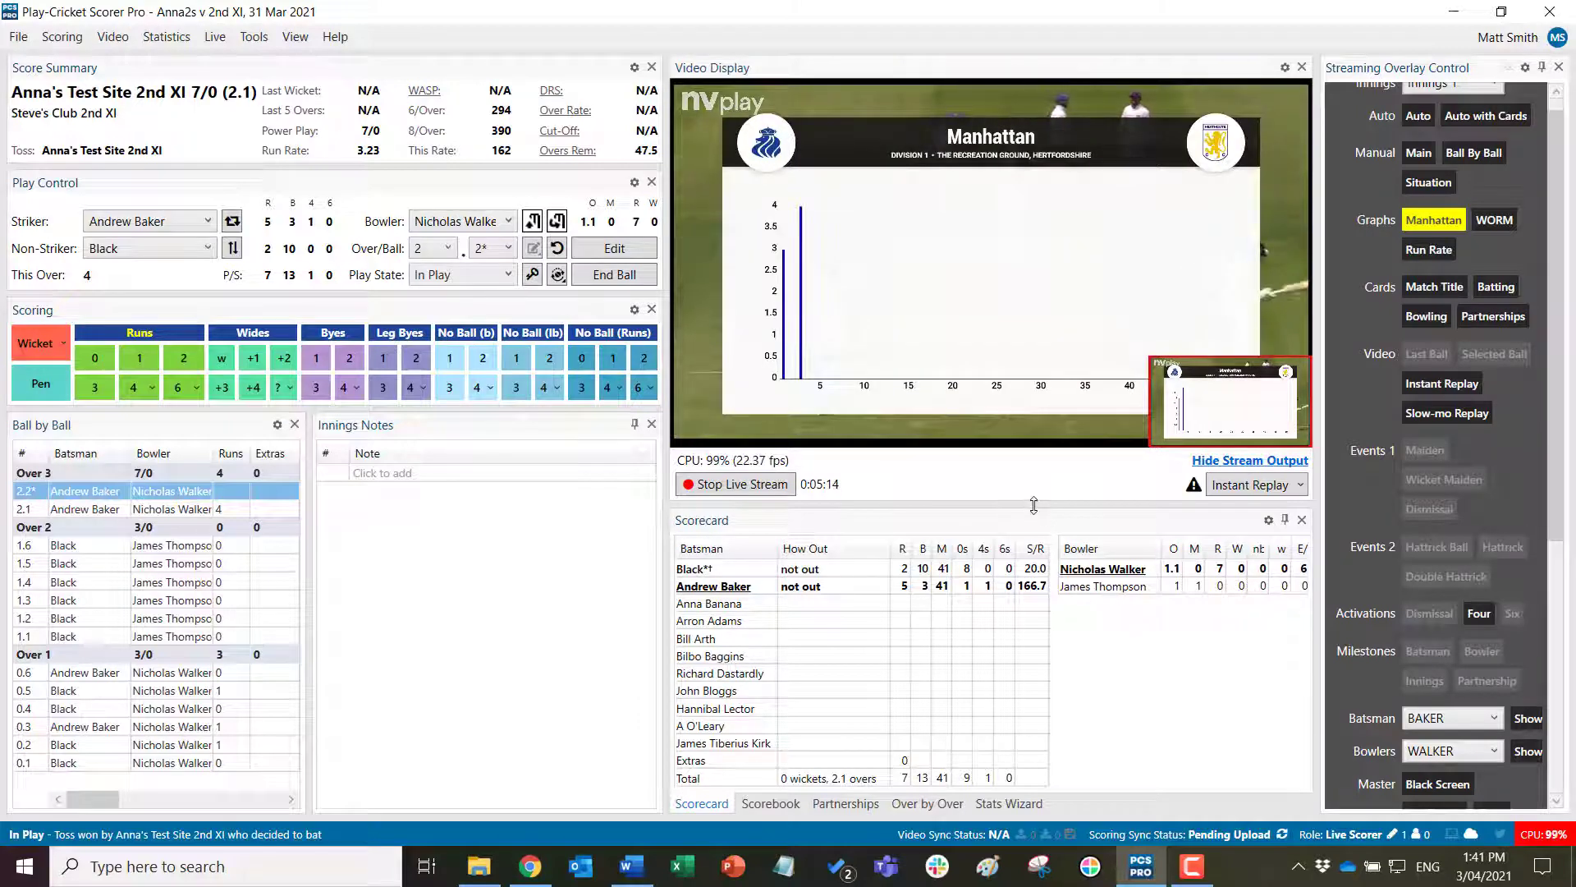
- Show the batting card on the stream, then go back to the Auto score bar
click(1495, 287)
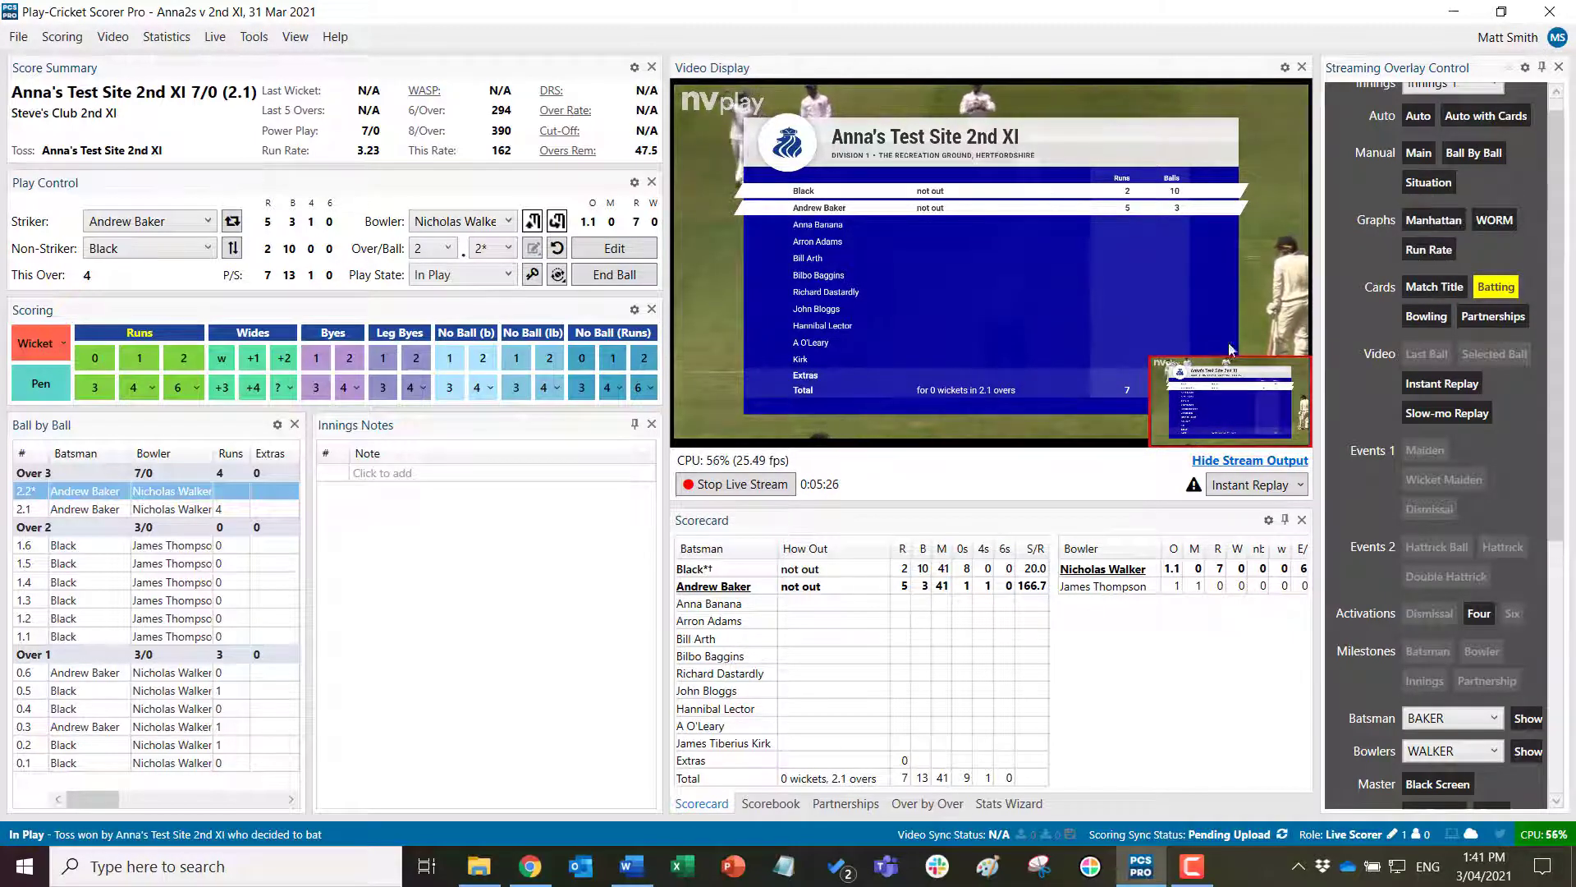
click(1418, 117)
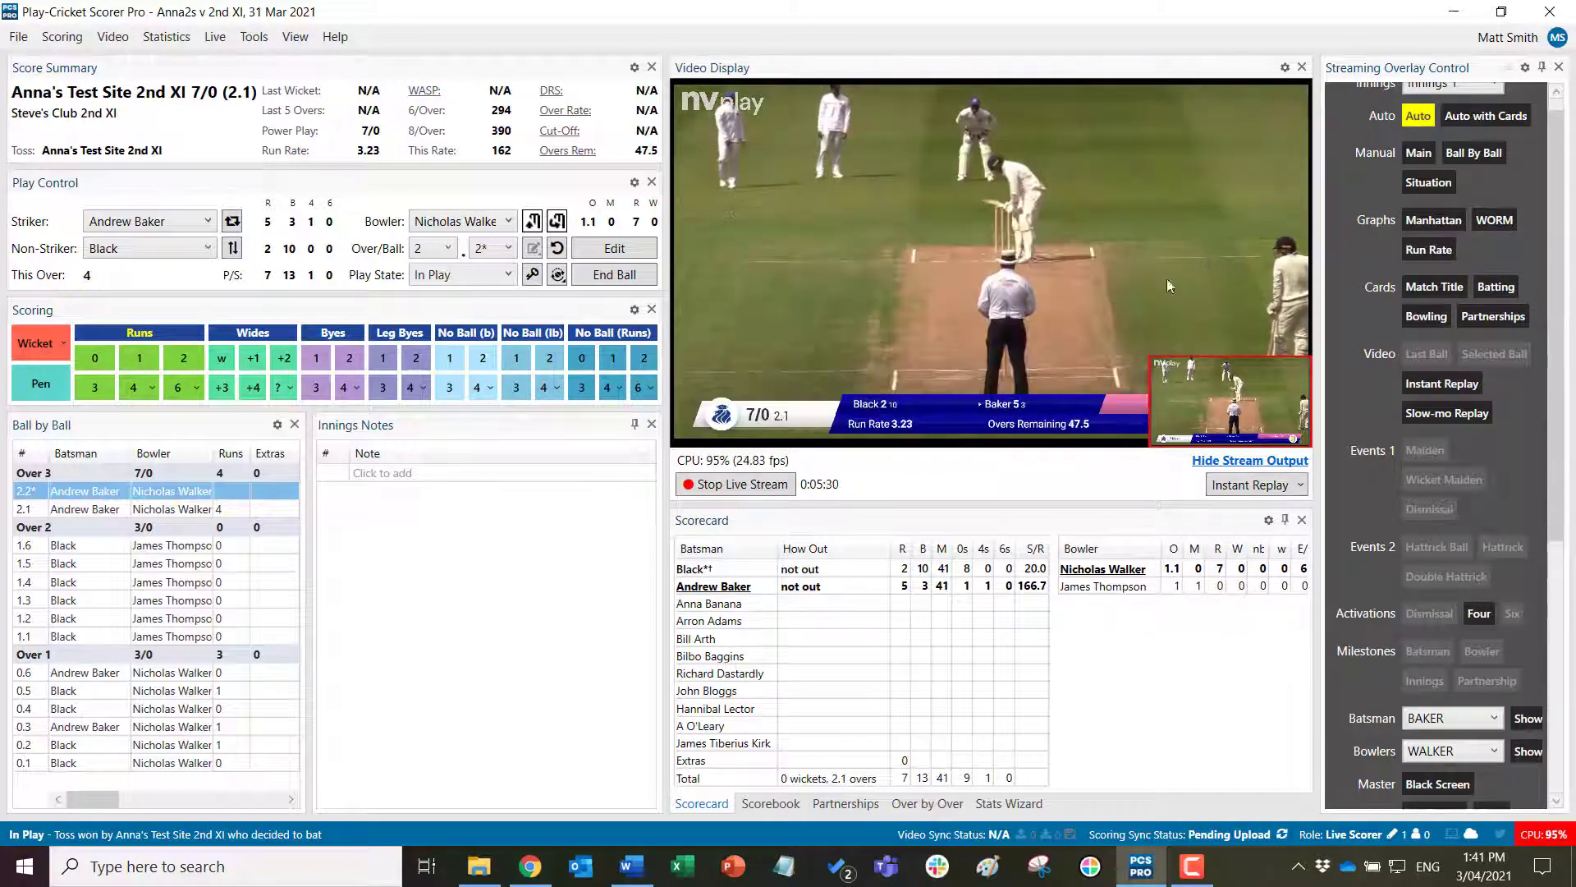
- Show the batsman's stats on the stream output
drag(1560, 206, 1540, 466)
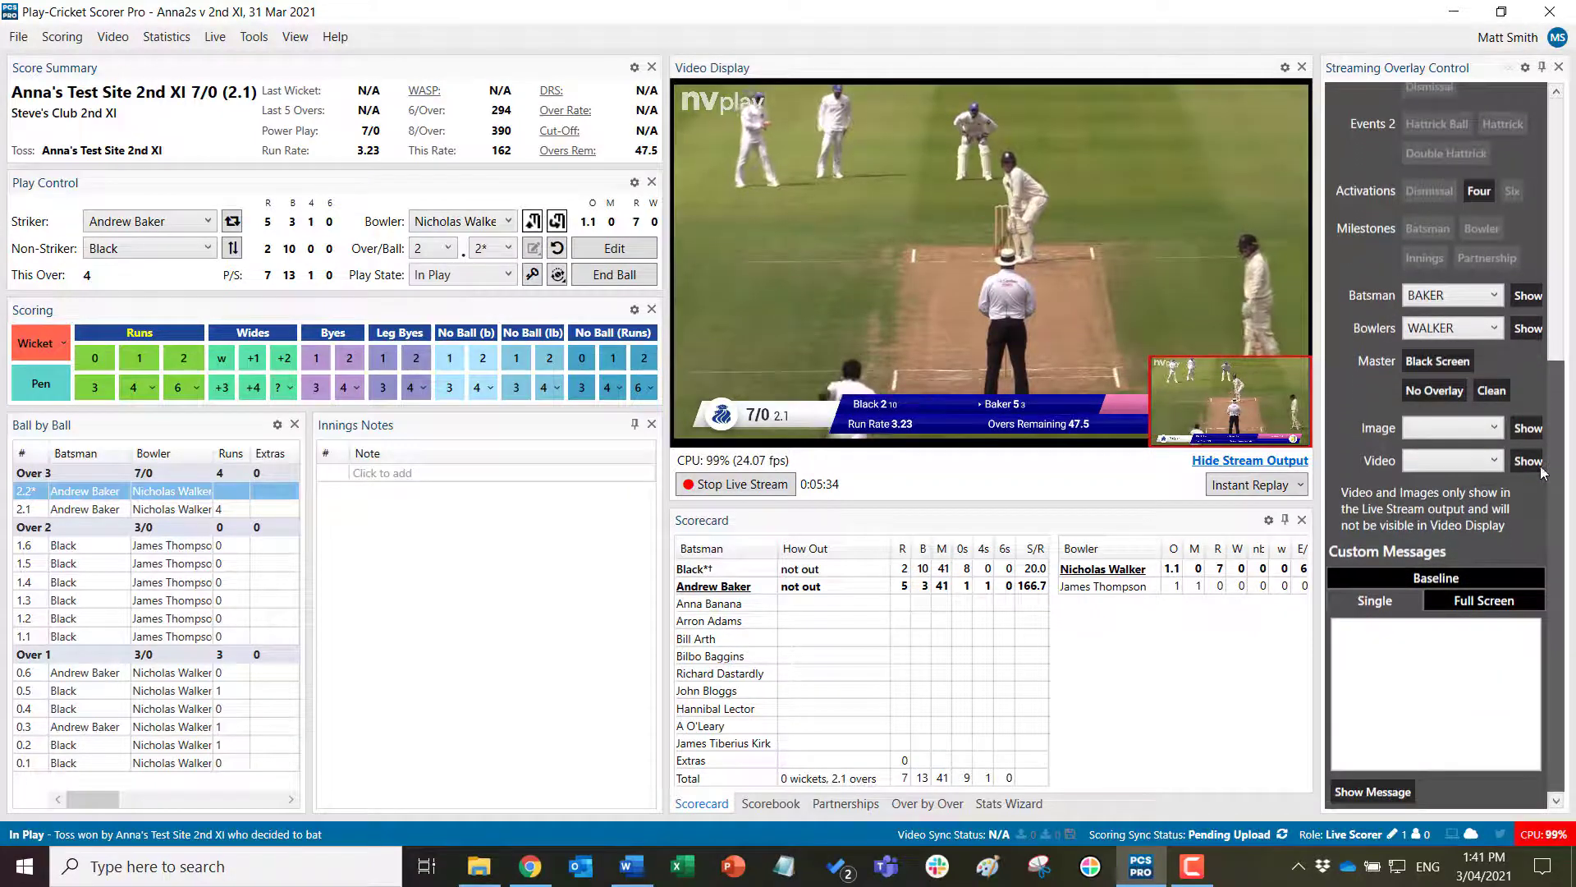
click(1528, 297)
click(1249, 461)
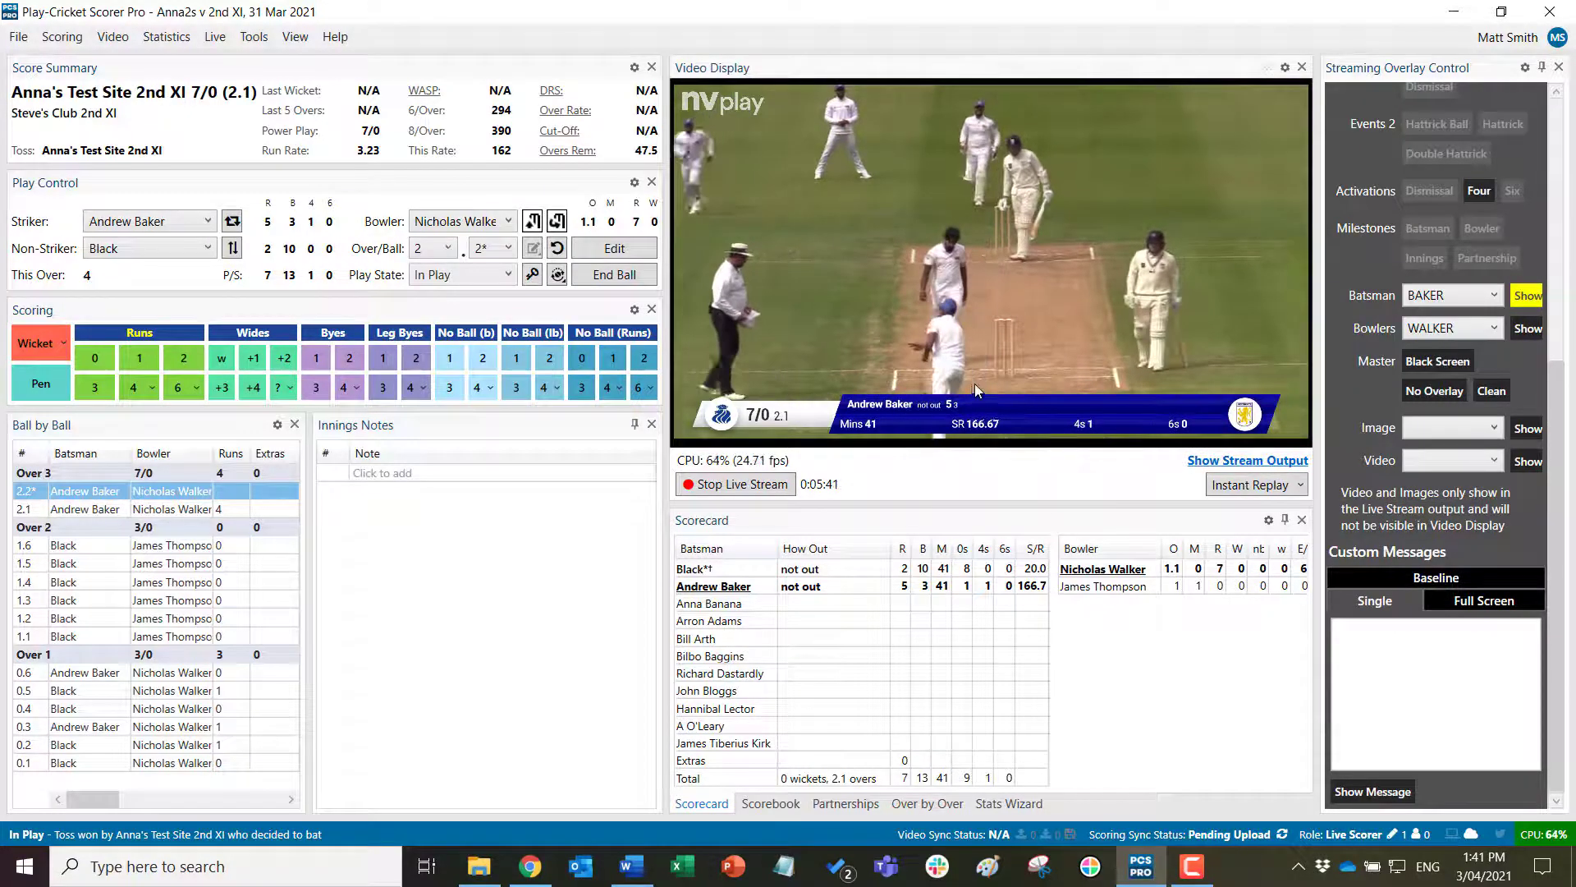
- Display THOMPSON's bowler stats, then switch the overlay back to Auto
click(1496, 328)
click(1483, 366)
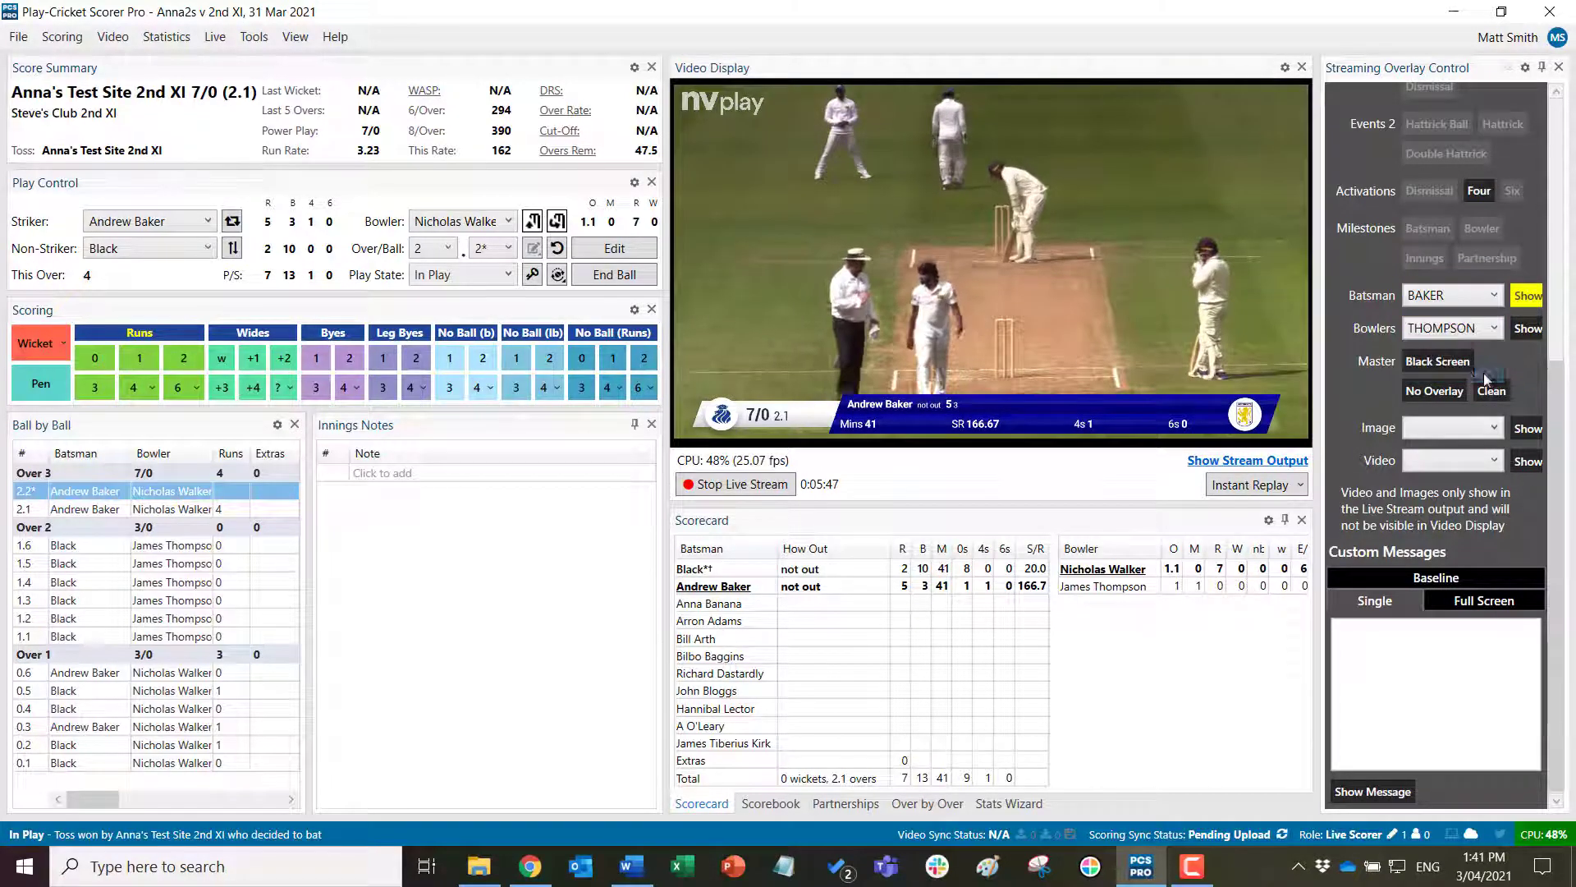
click(1526, 329)
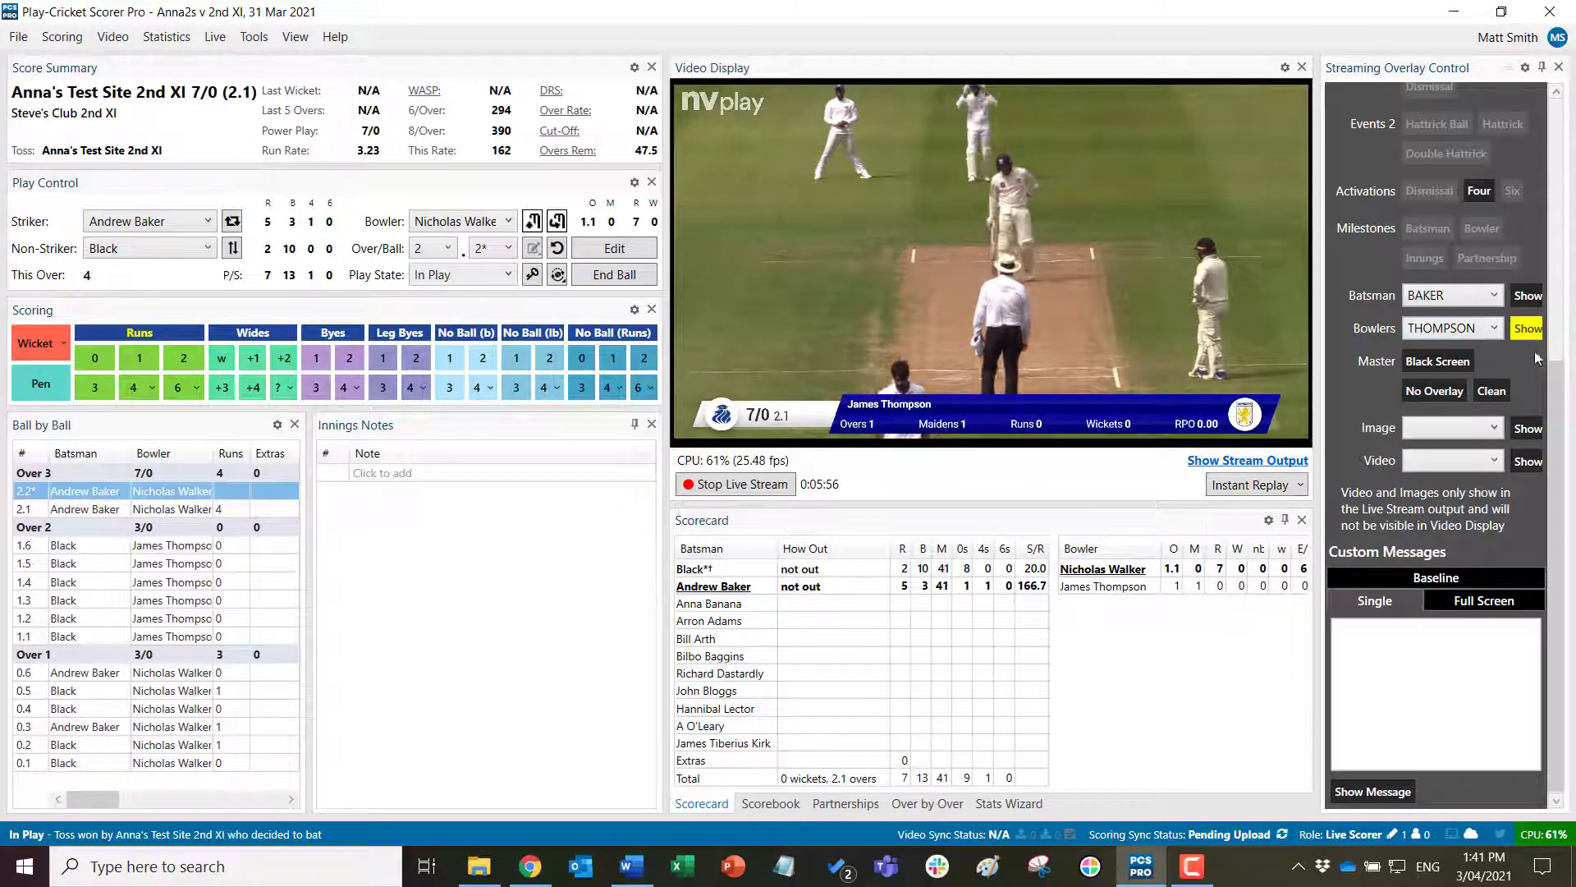
scroll(1537, 359, up, 5)
click(1424, 136)
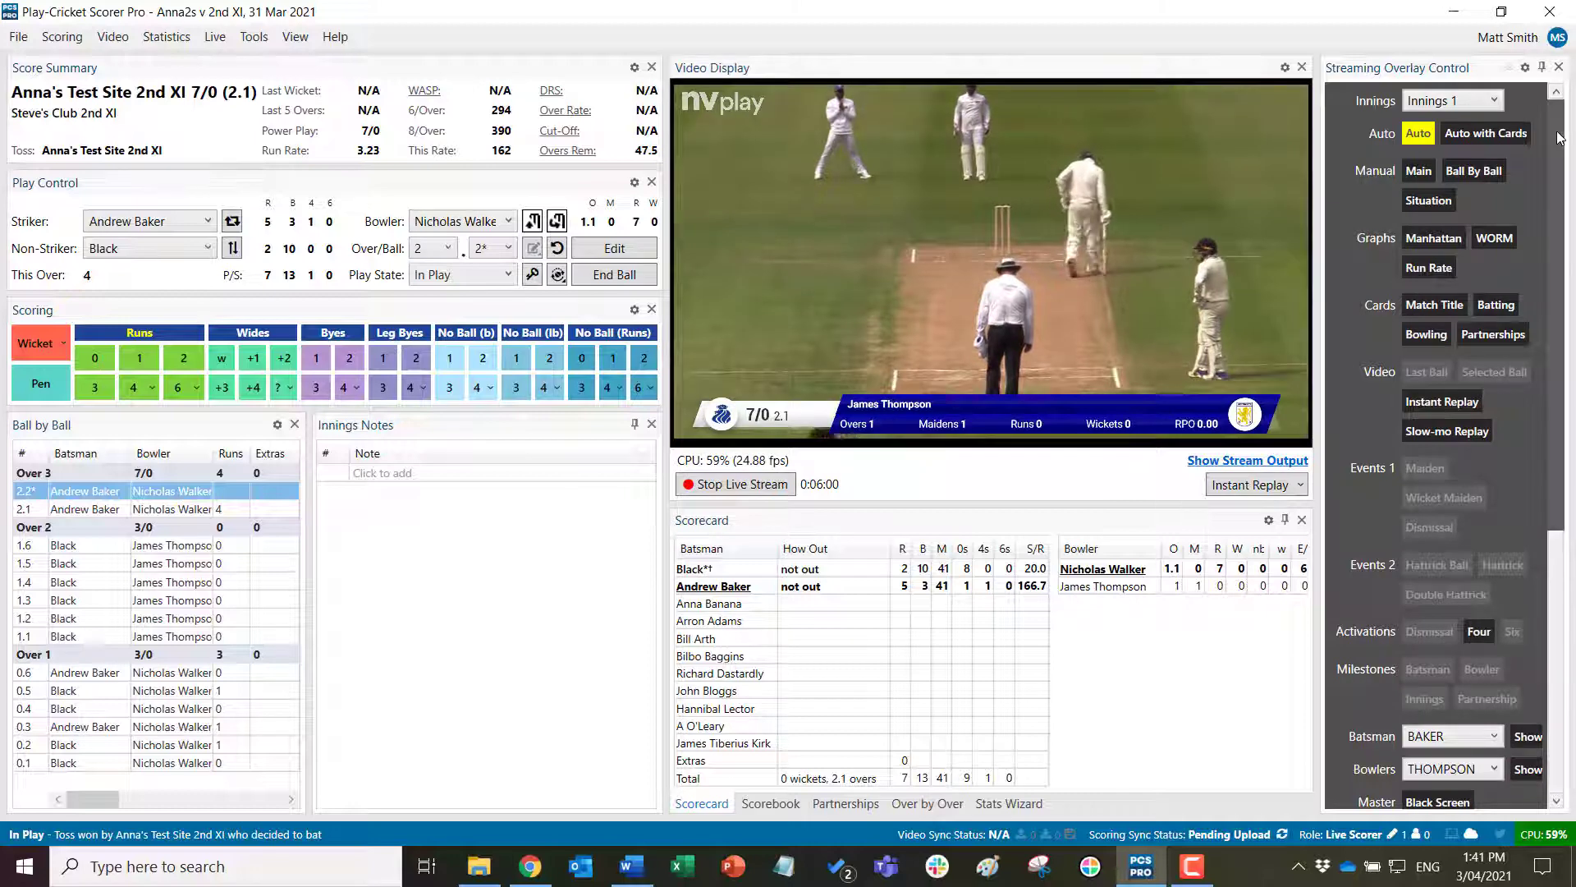
drag(1560, 134, 1544, 386)
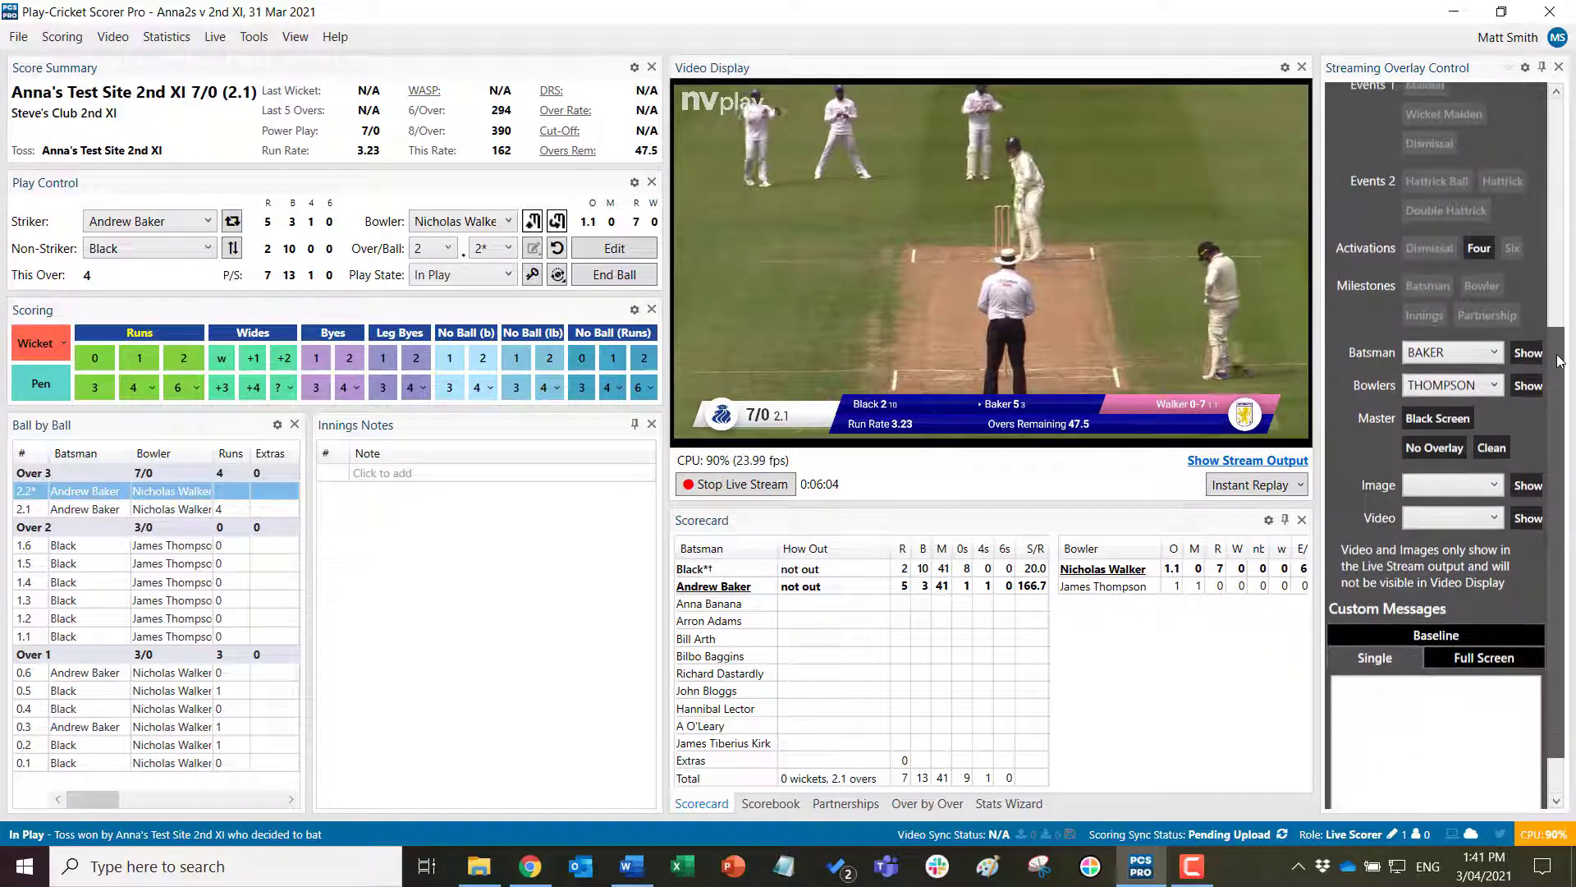
- Show the preview inset and put 'CI Demo\Techfynder logo white.png' on the stream output
click(1217, 462)
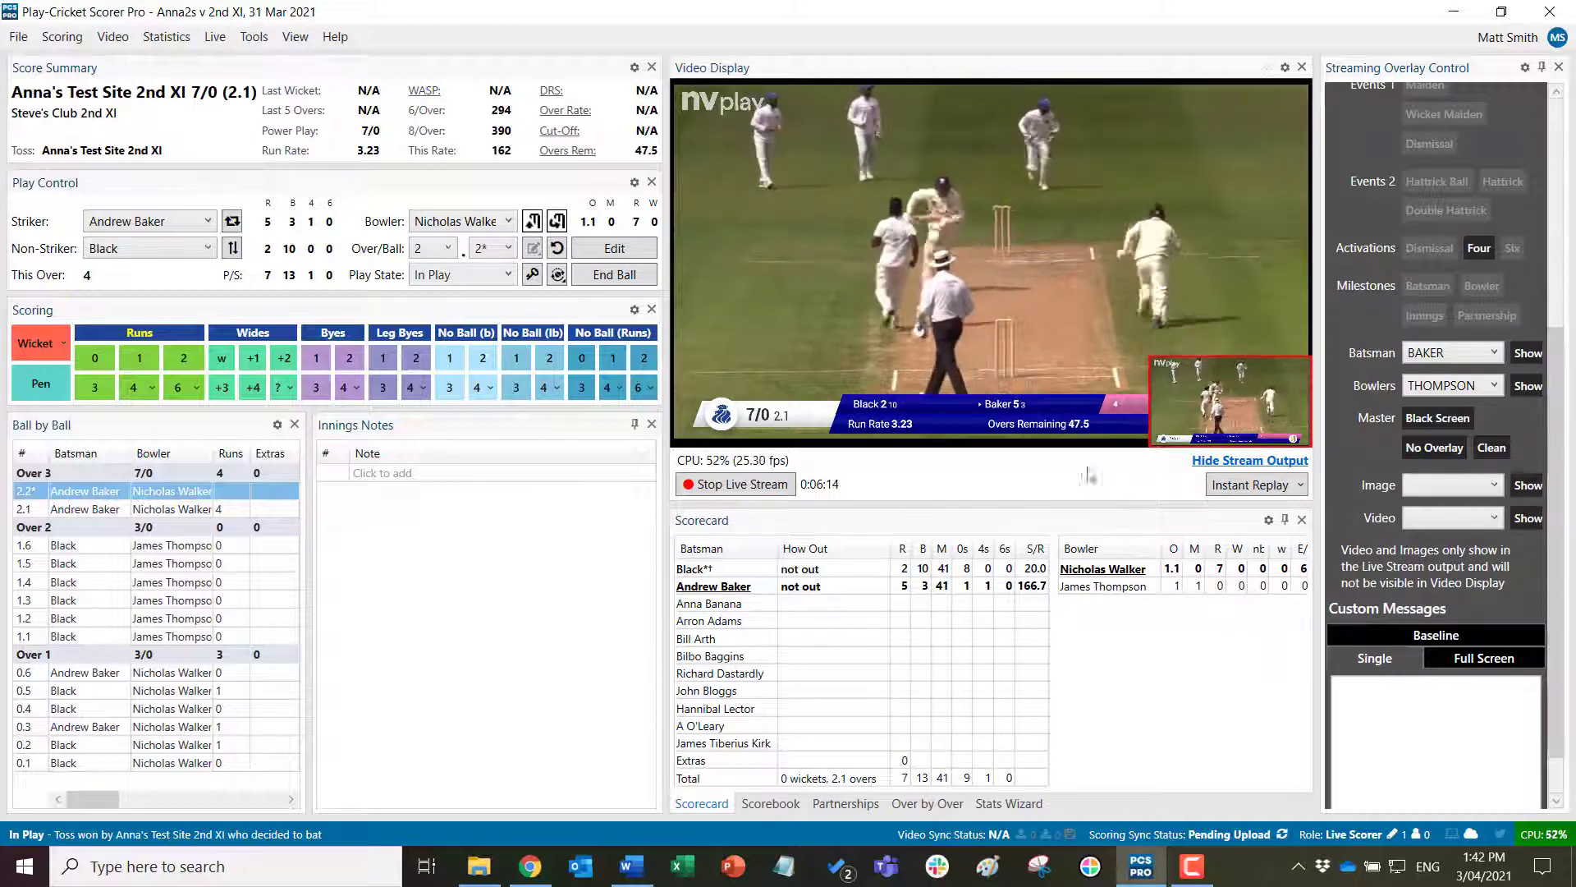
click(1495, 486)
click(1497, 490)
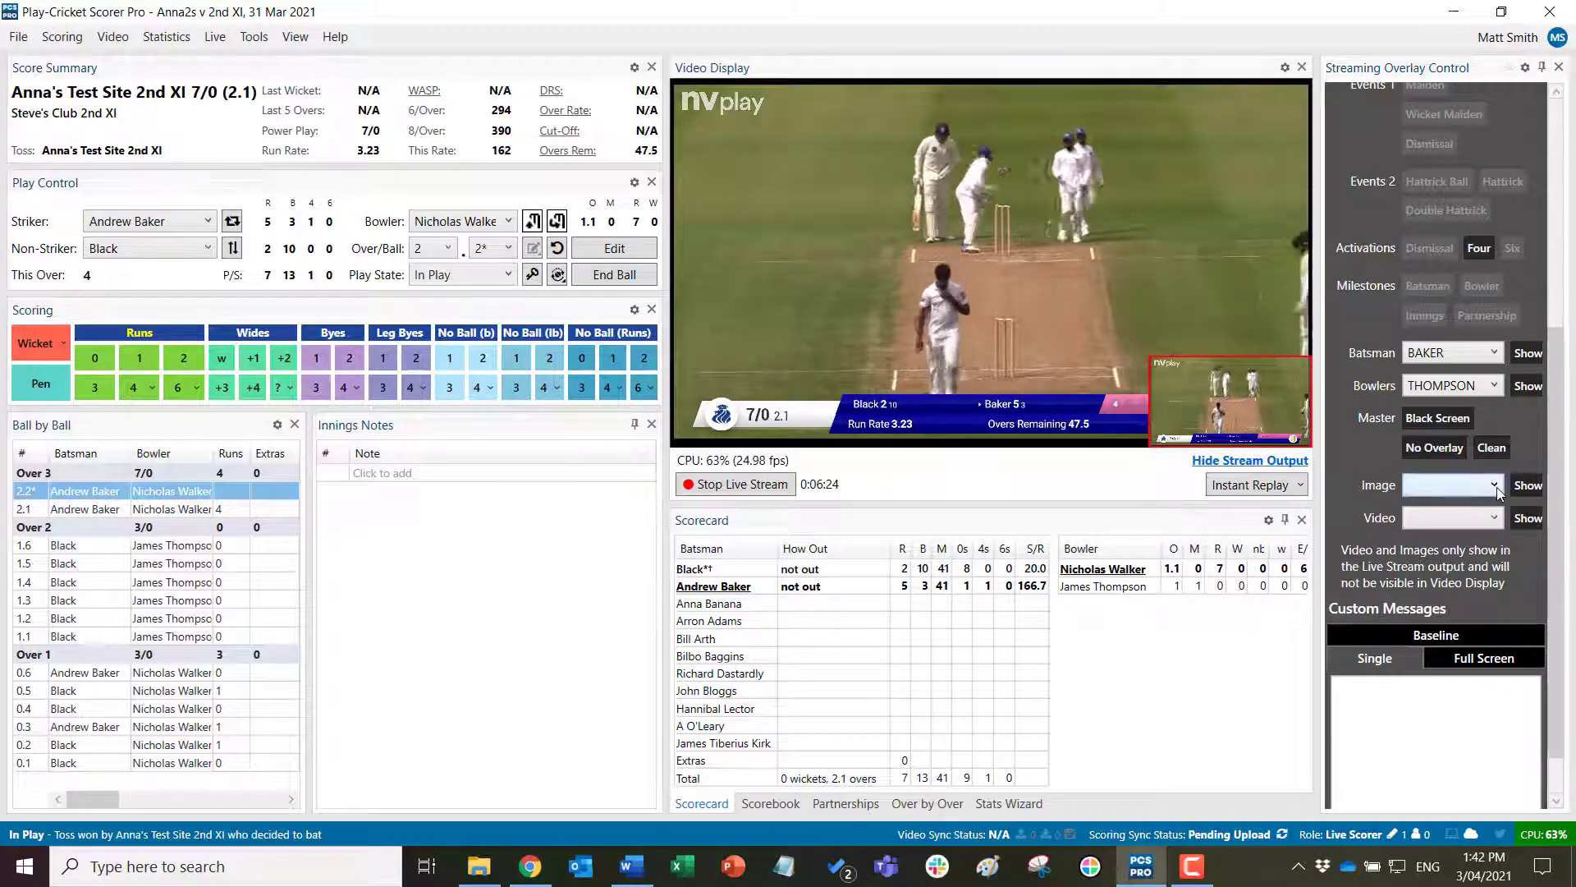
click(1495, 486)
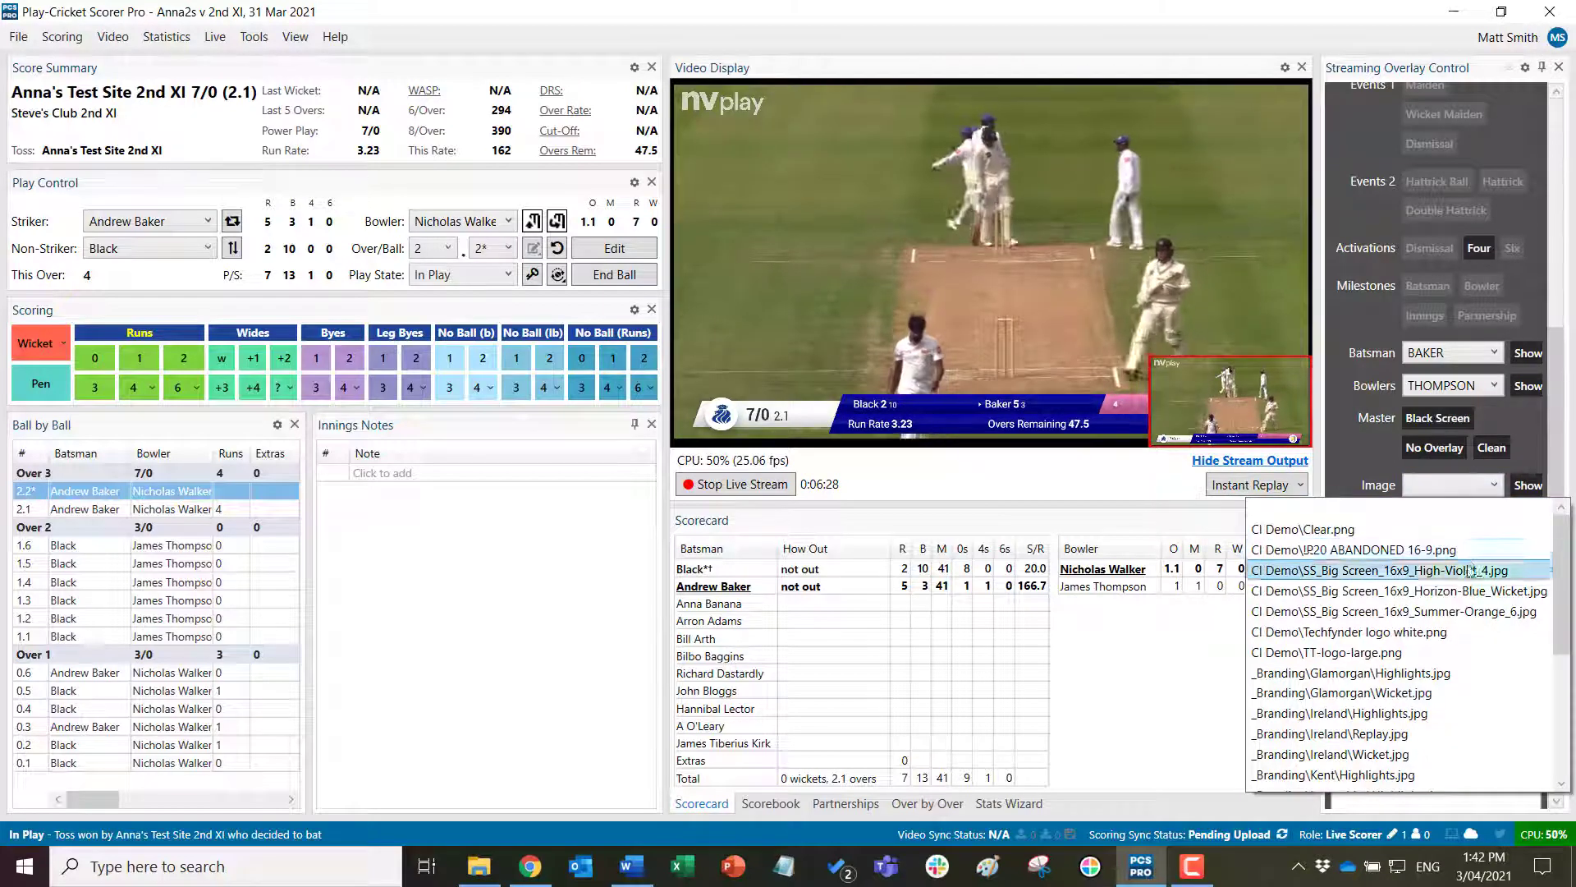
click(1465, 629)
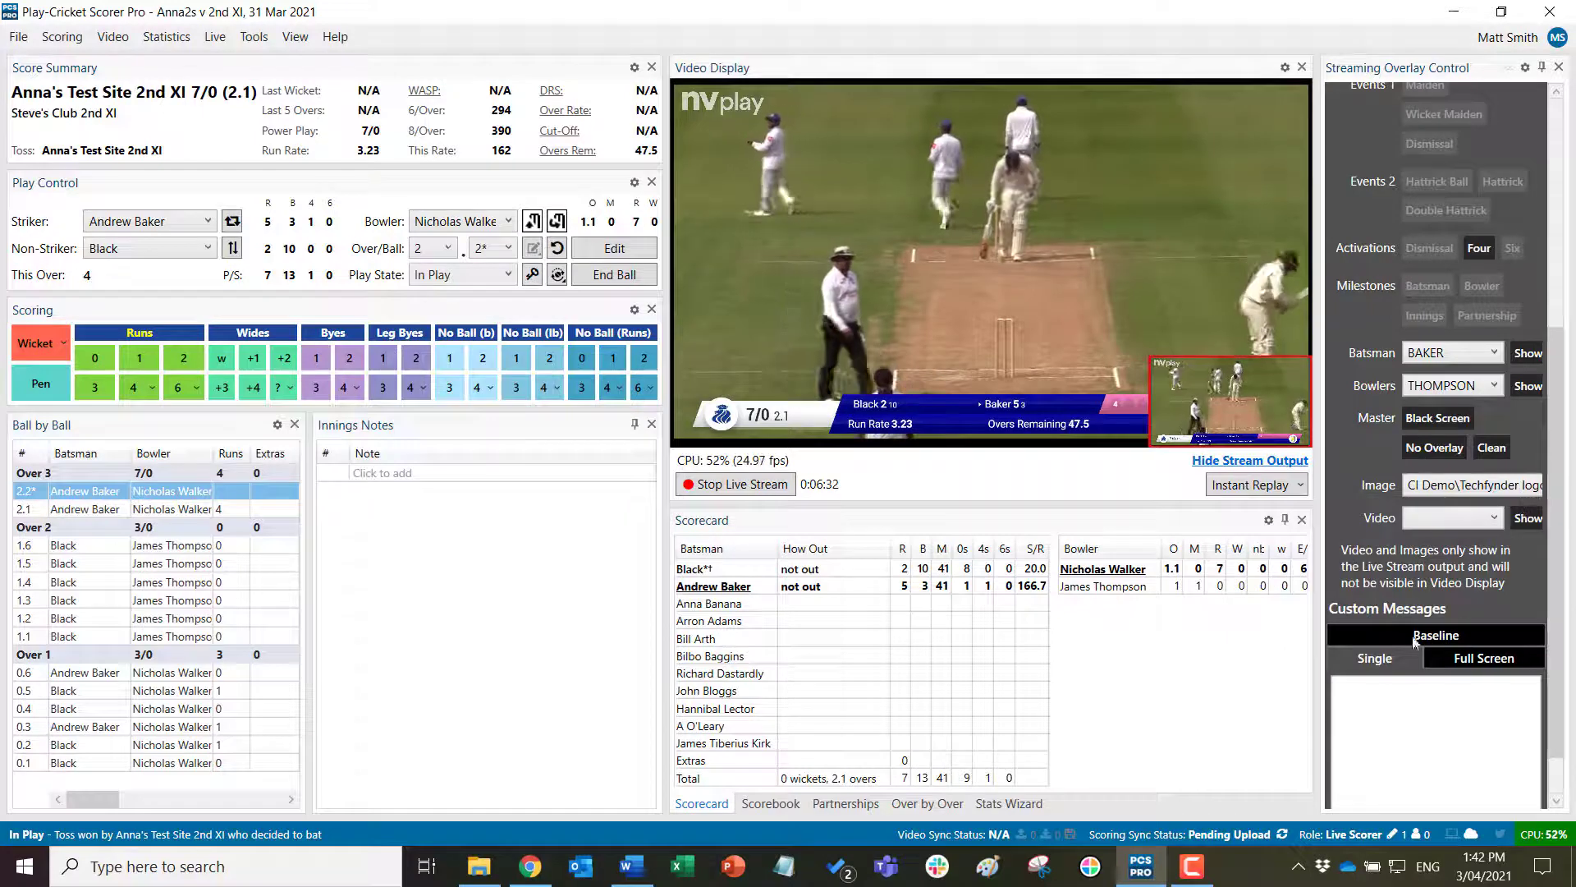
drag(1321, 558, 1200, 558)
click(1532, 468)
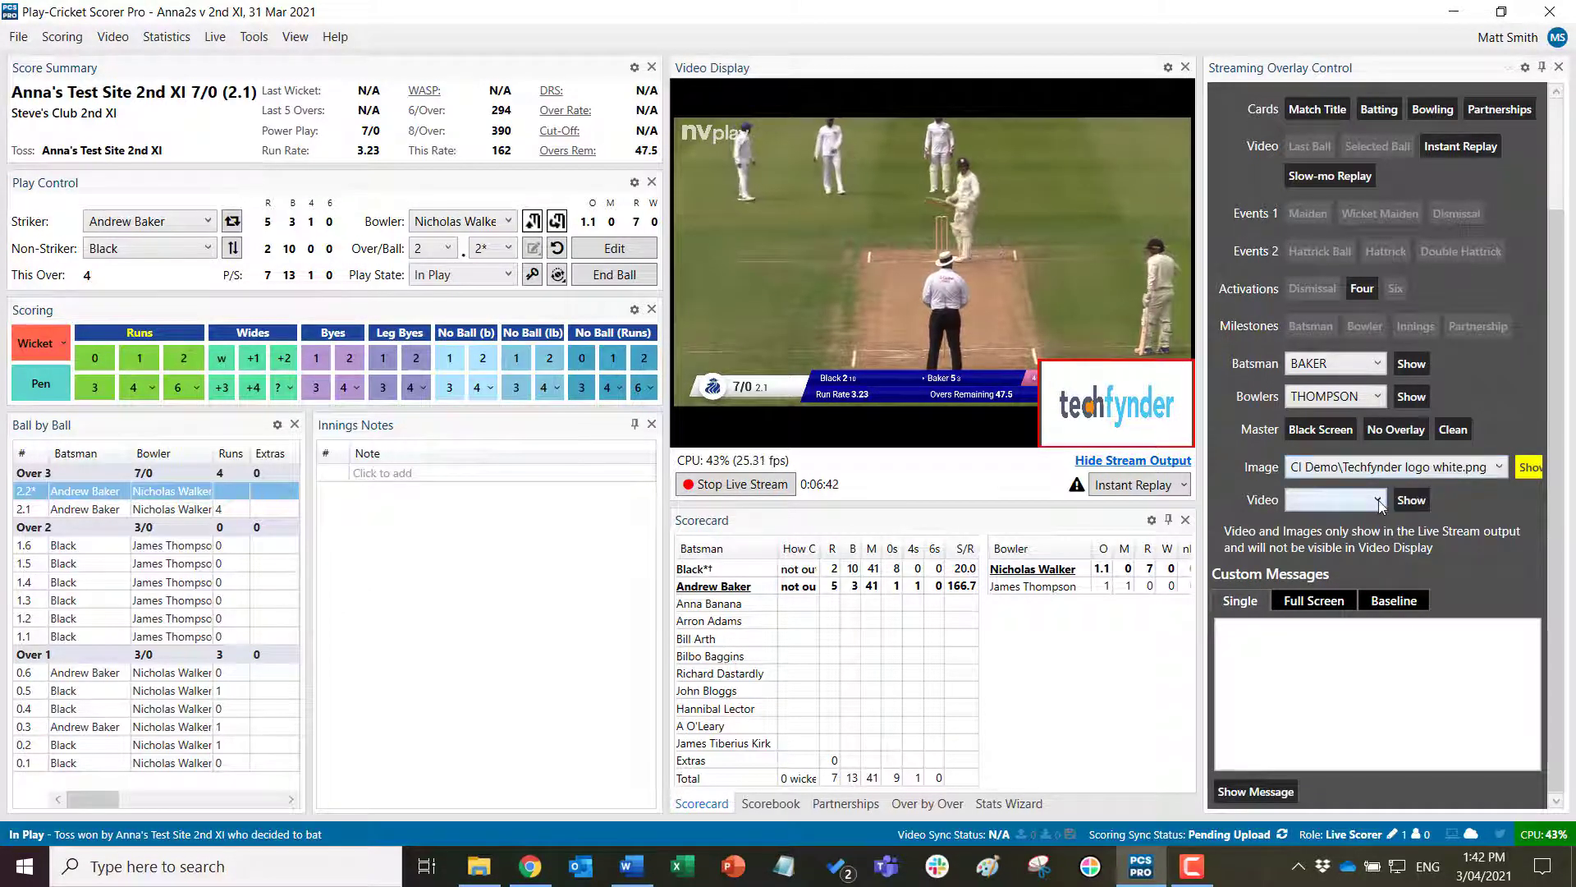
- Return the overlay to Auto and load 'CI Demo\Turkish Airlines1.mp4' as the video clip
scroll(1517, 468, up, 3)
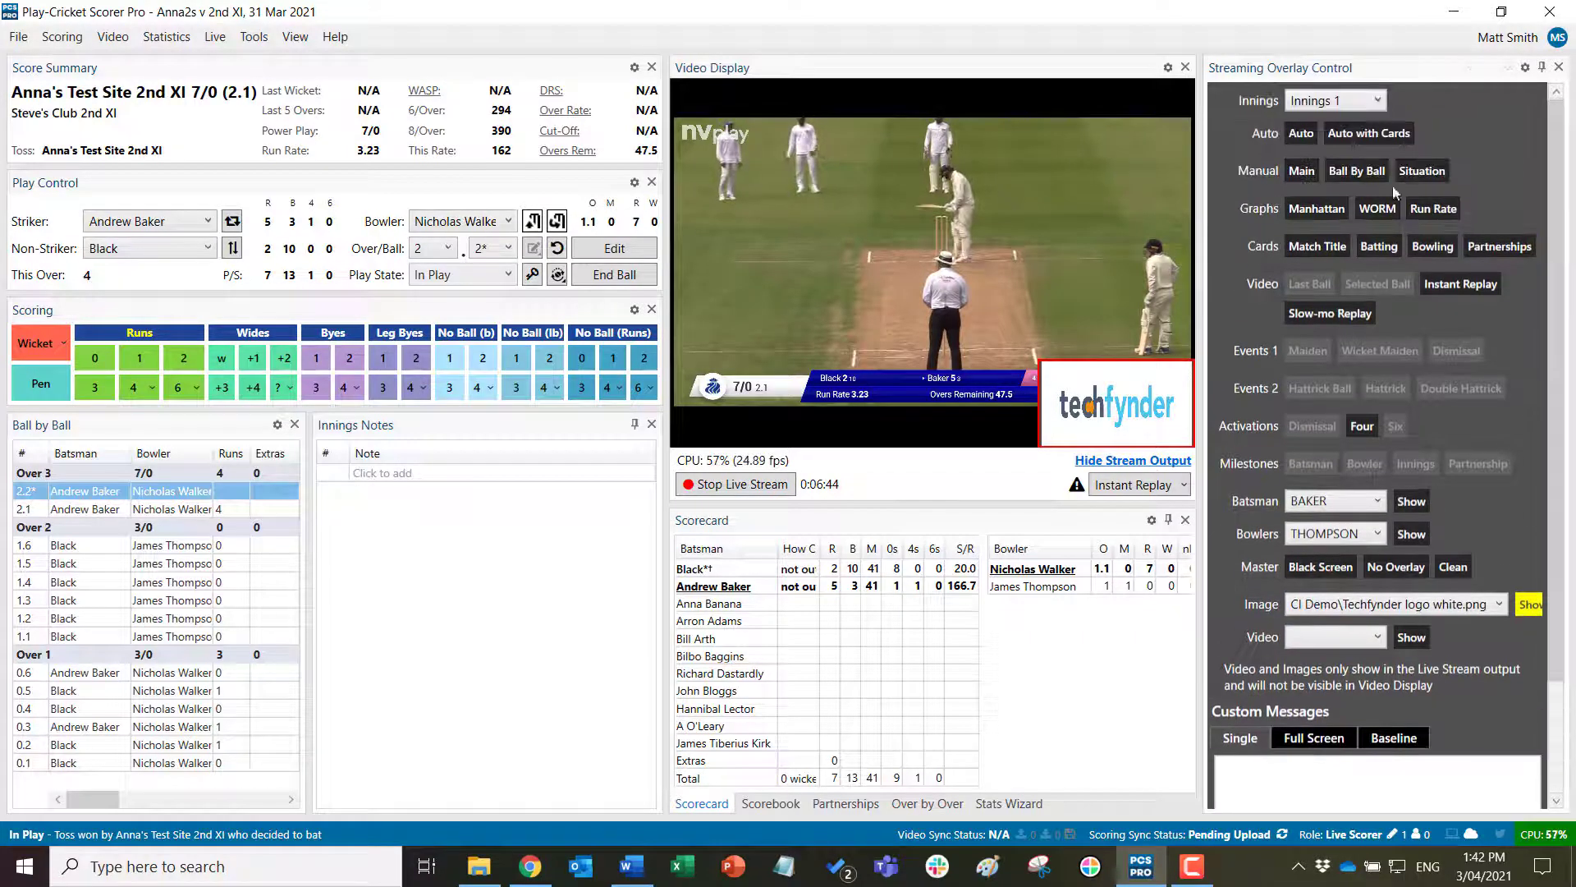
click(1302, 133)
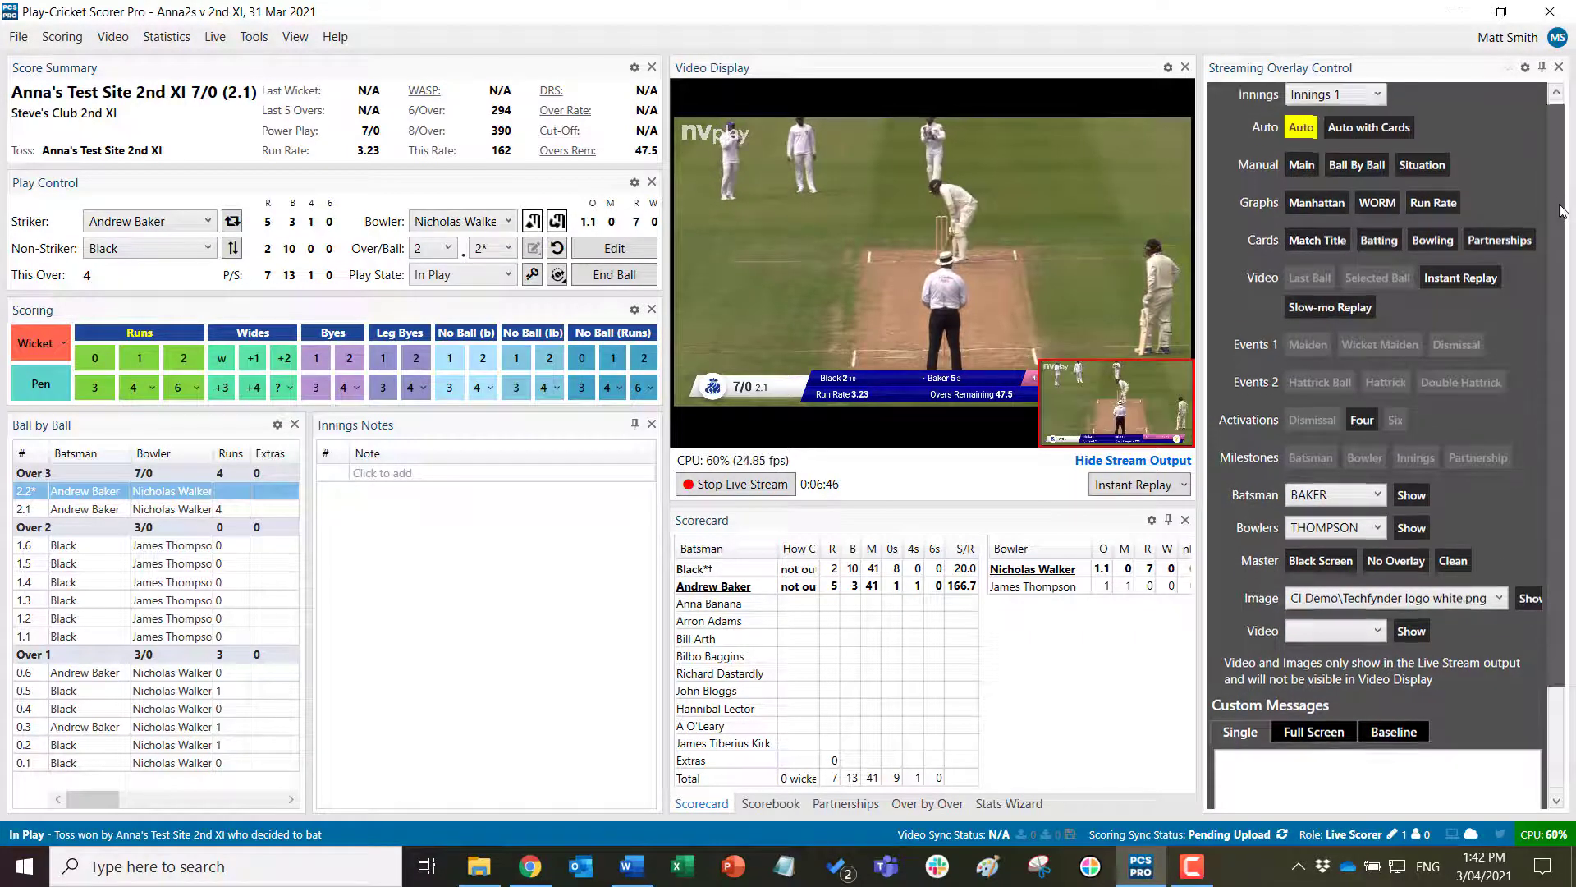
scroll(1564, 349, down, 3)
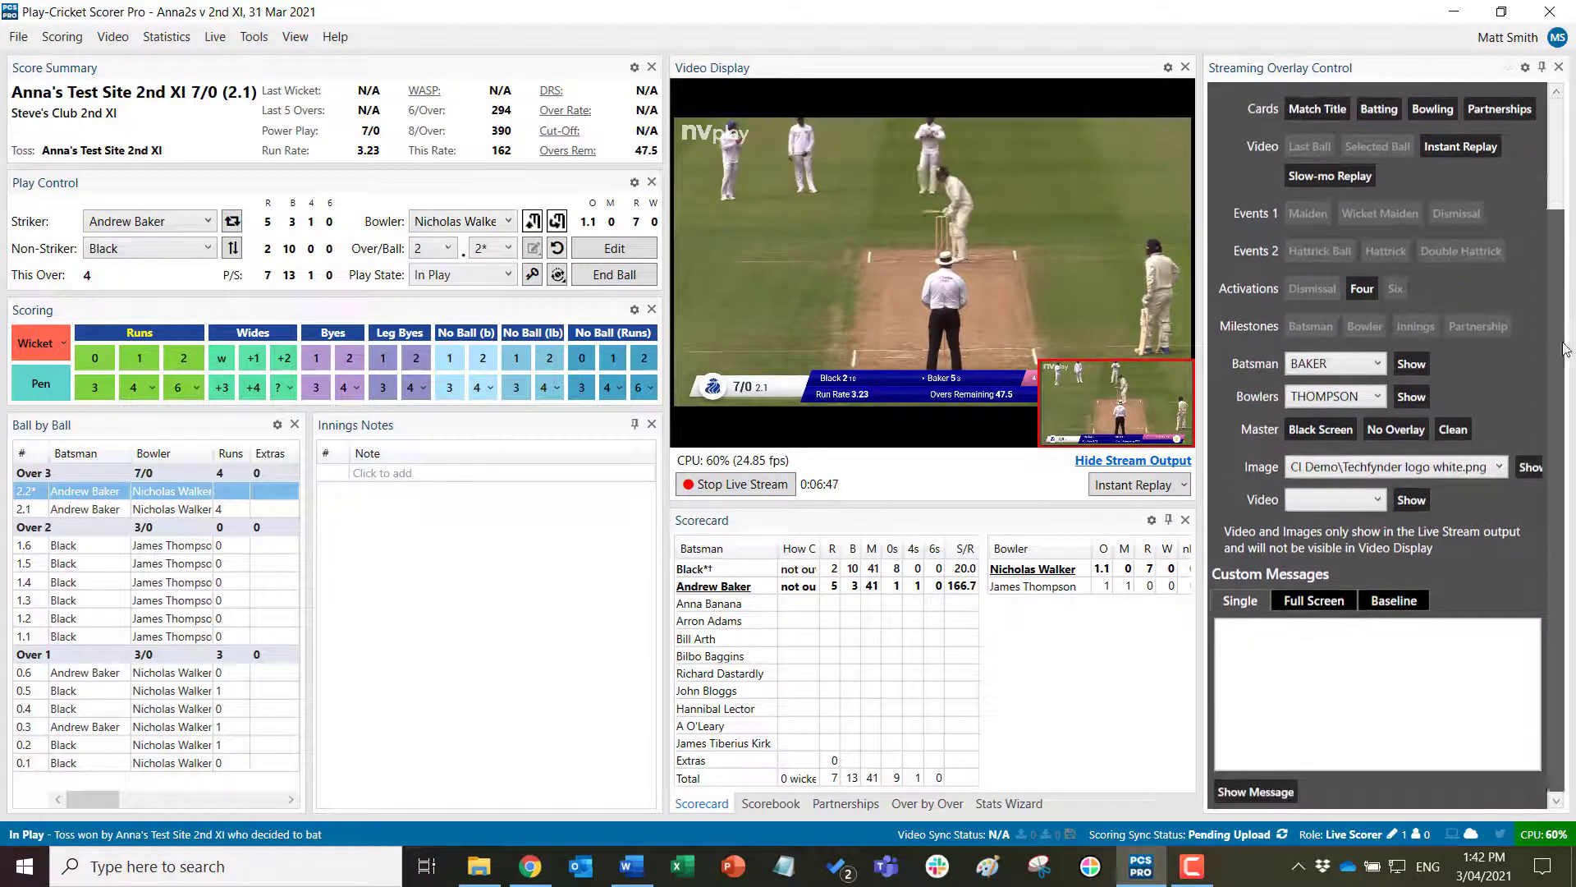
click(1378, 500)
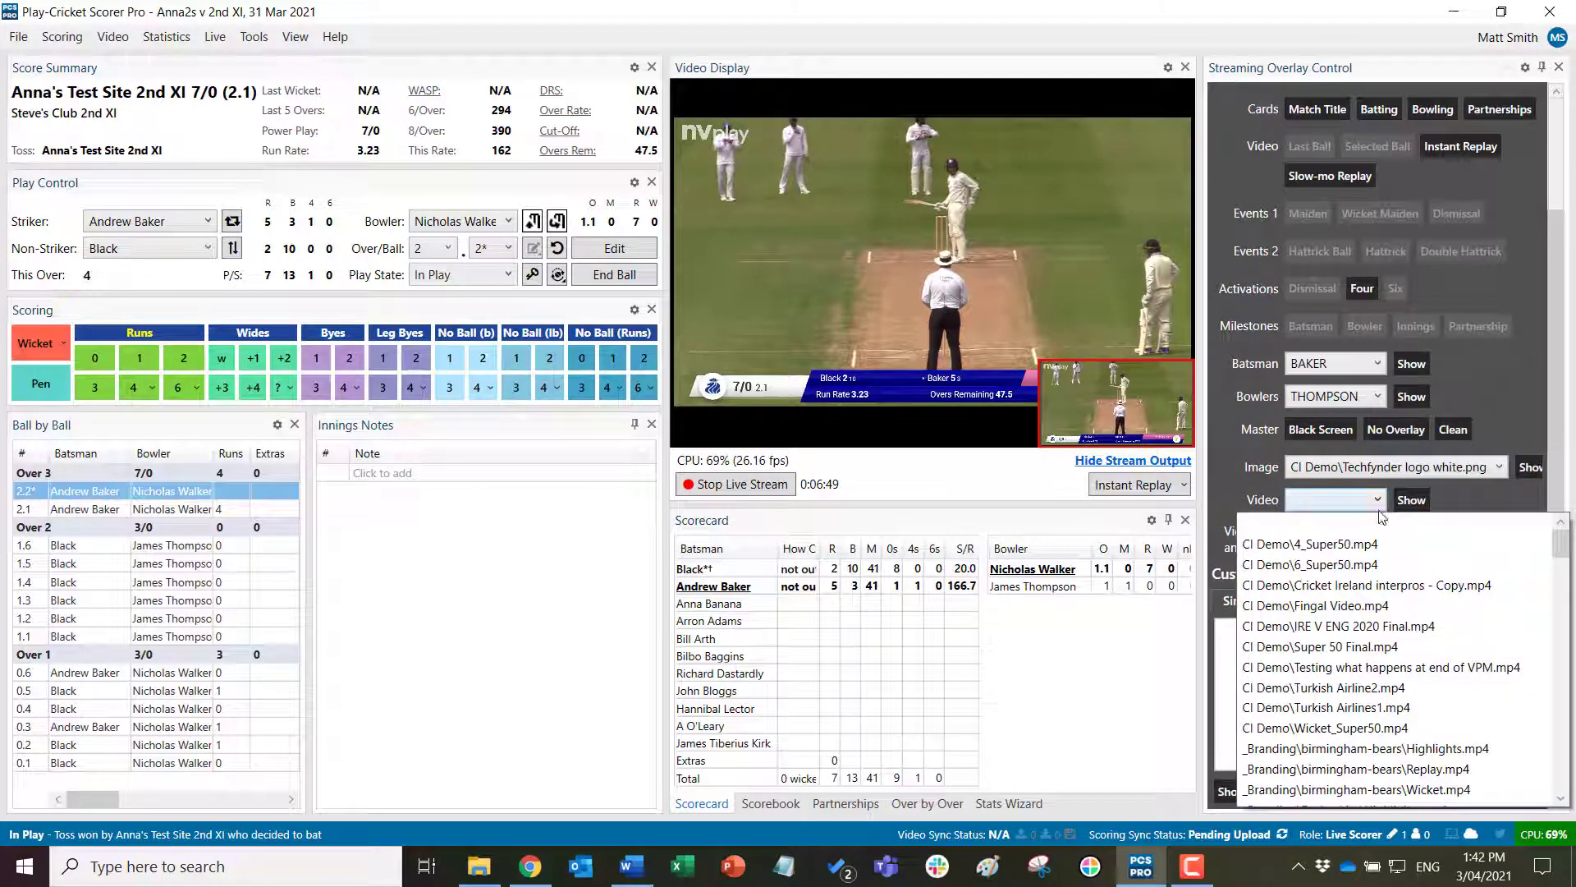
click(1387, 708)
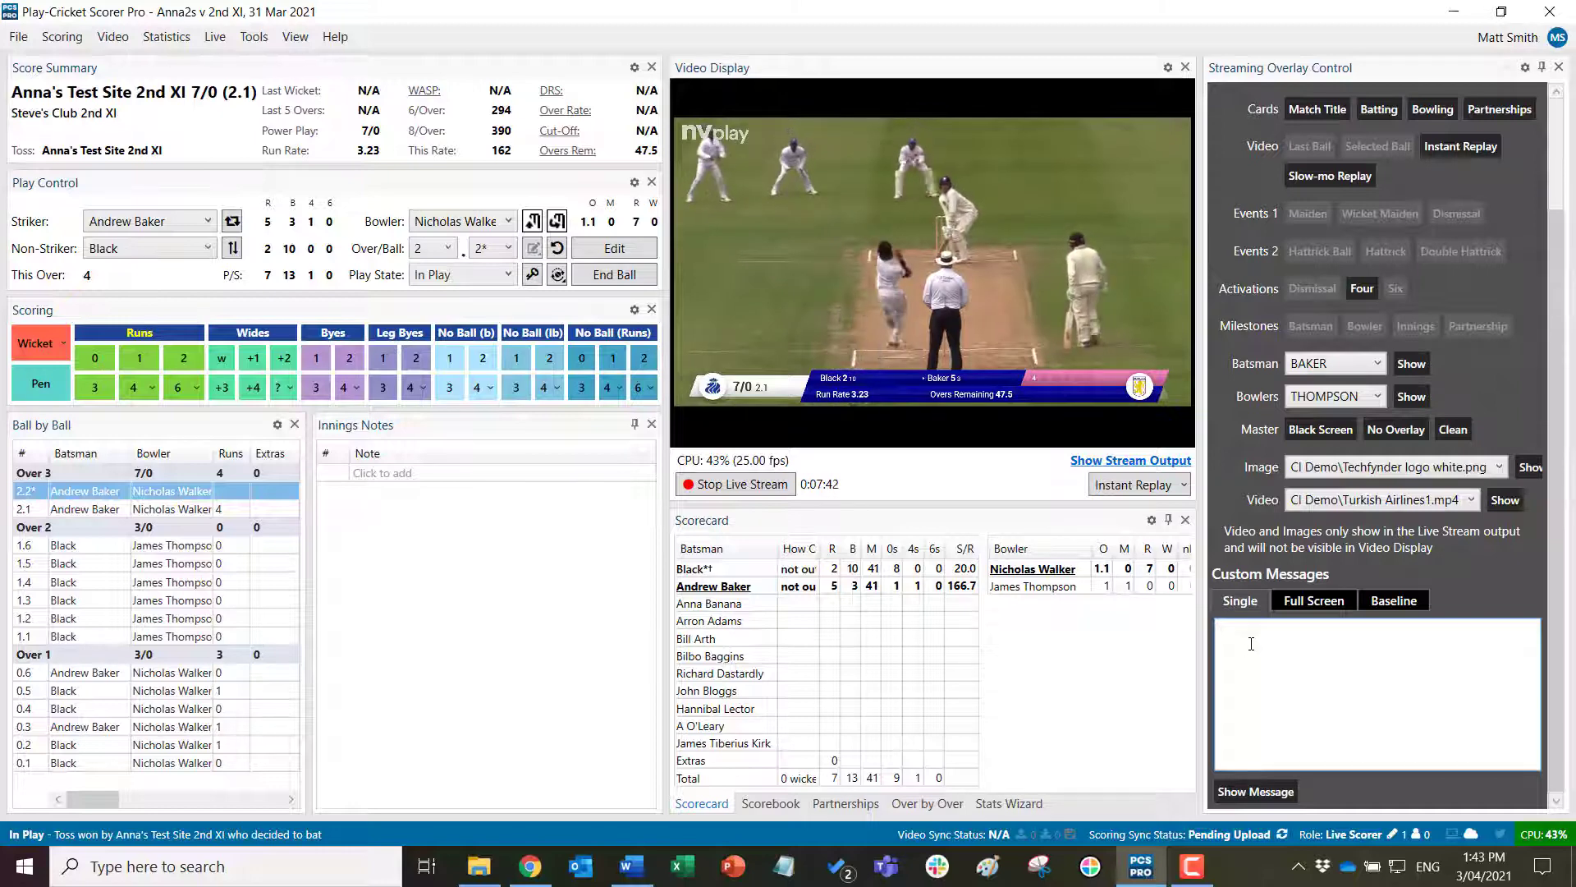
- Display the custom banner 'Match reduced to 40 Overs' on the live stream
text(Match )
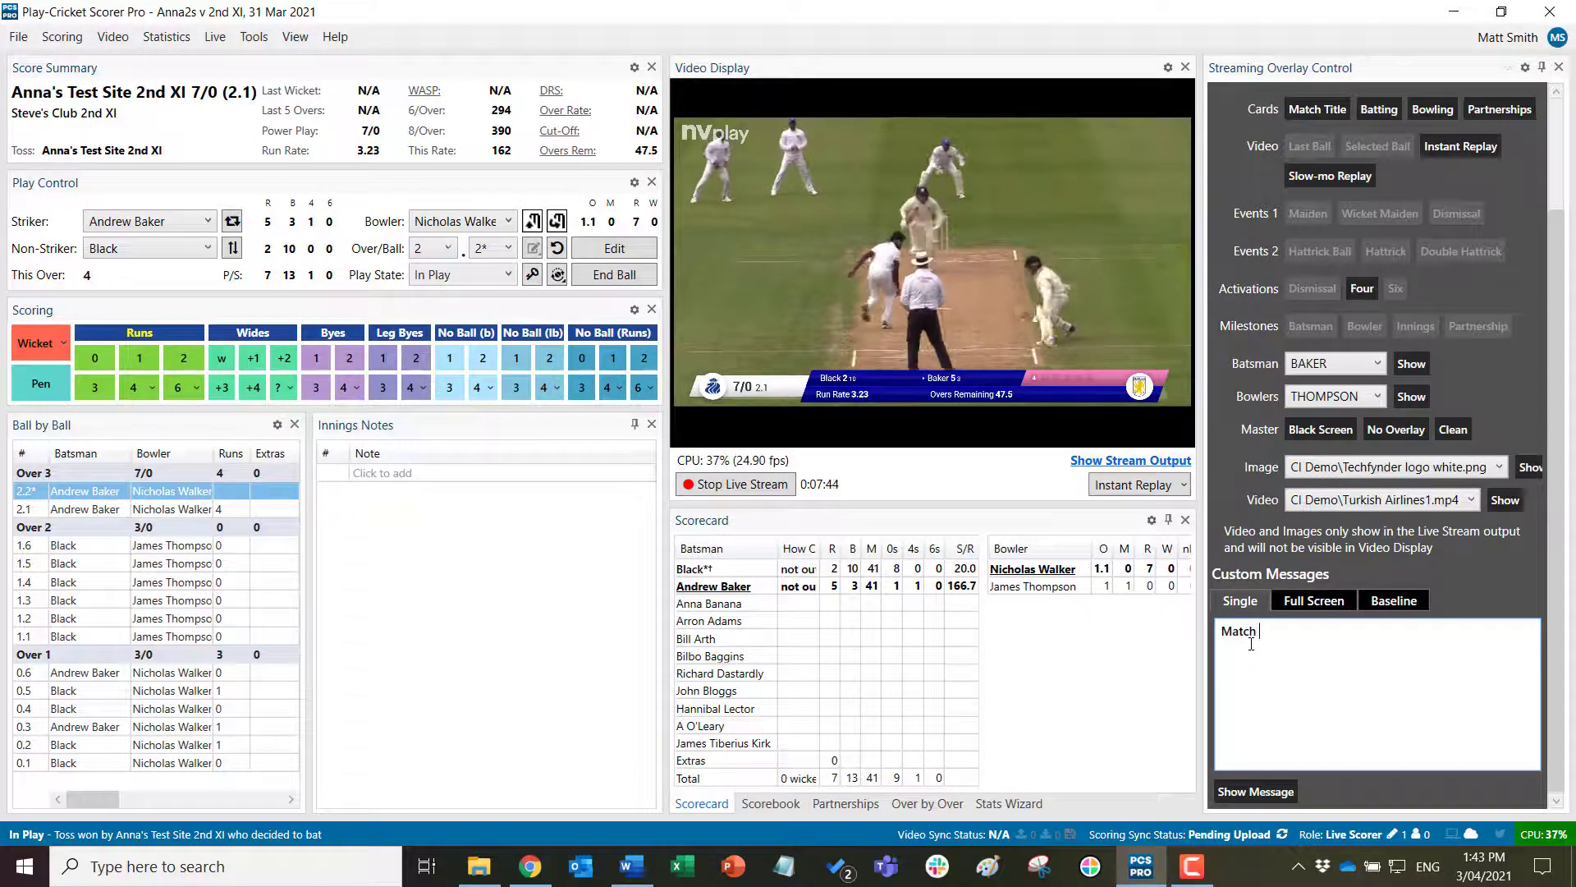
text(reduced to 40 )
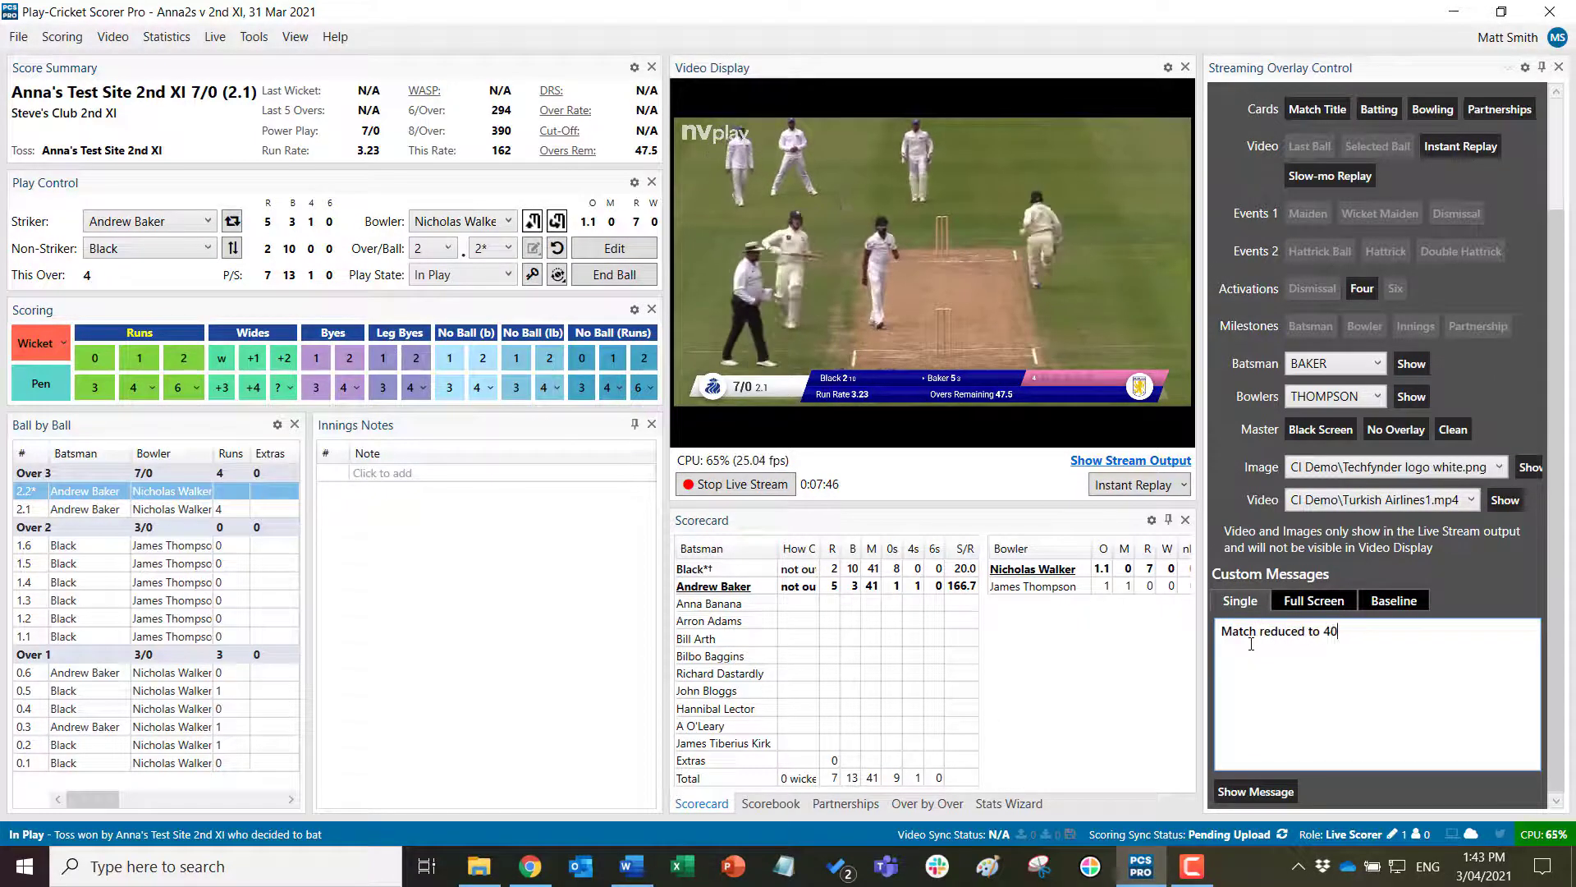
text(O)
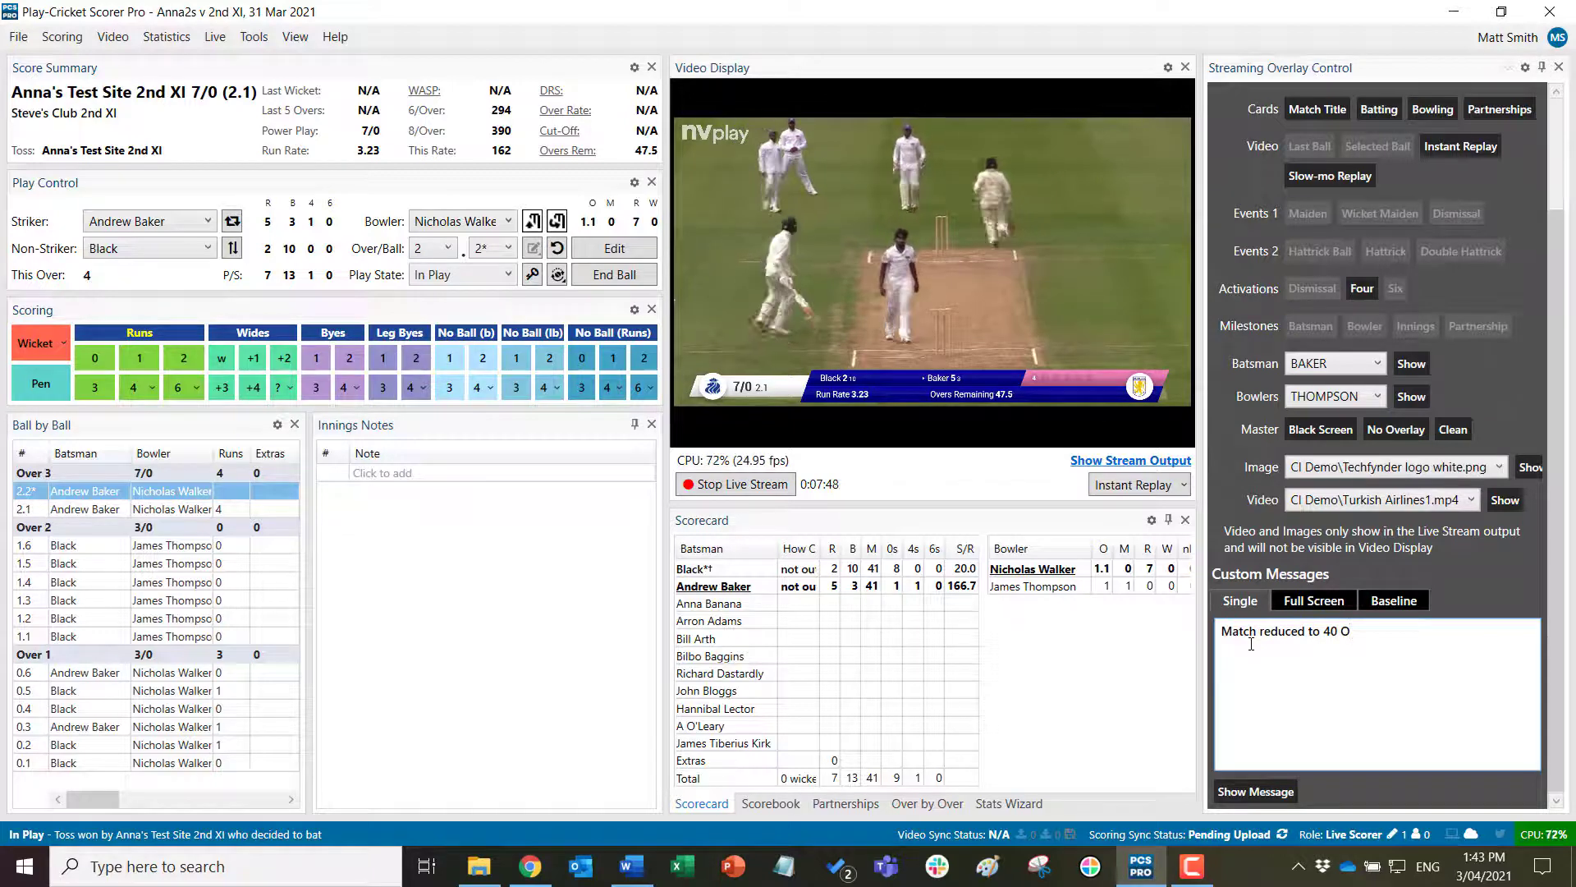
text(vers)
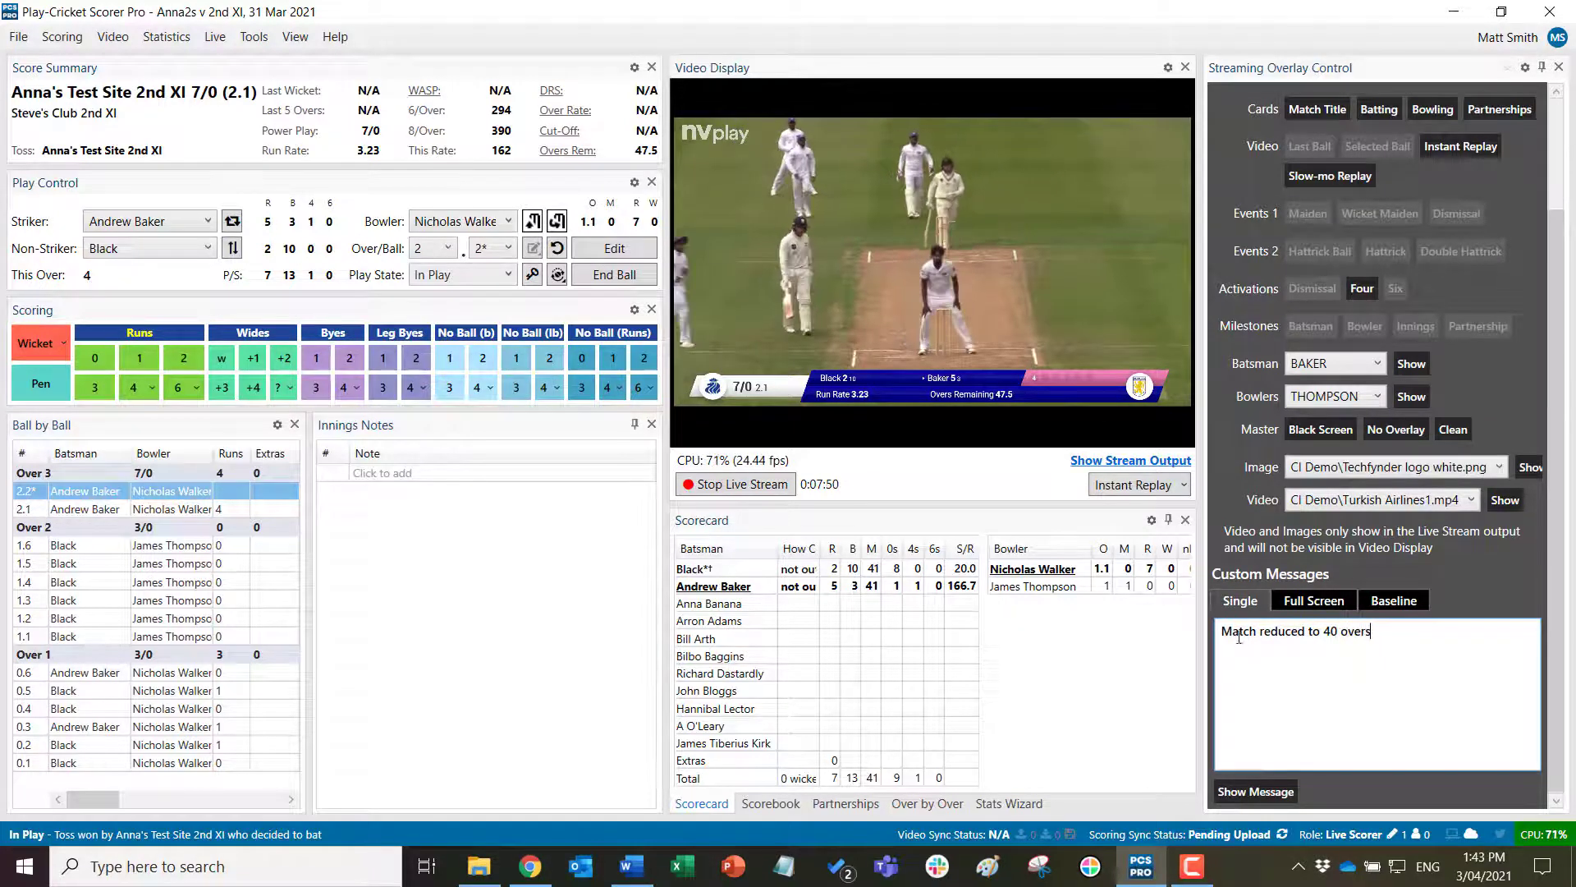
click(1258, 790)
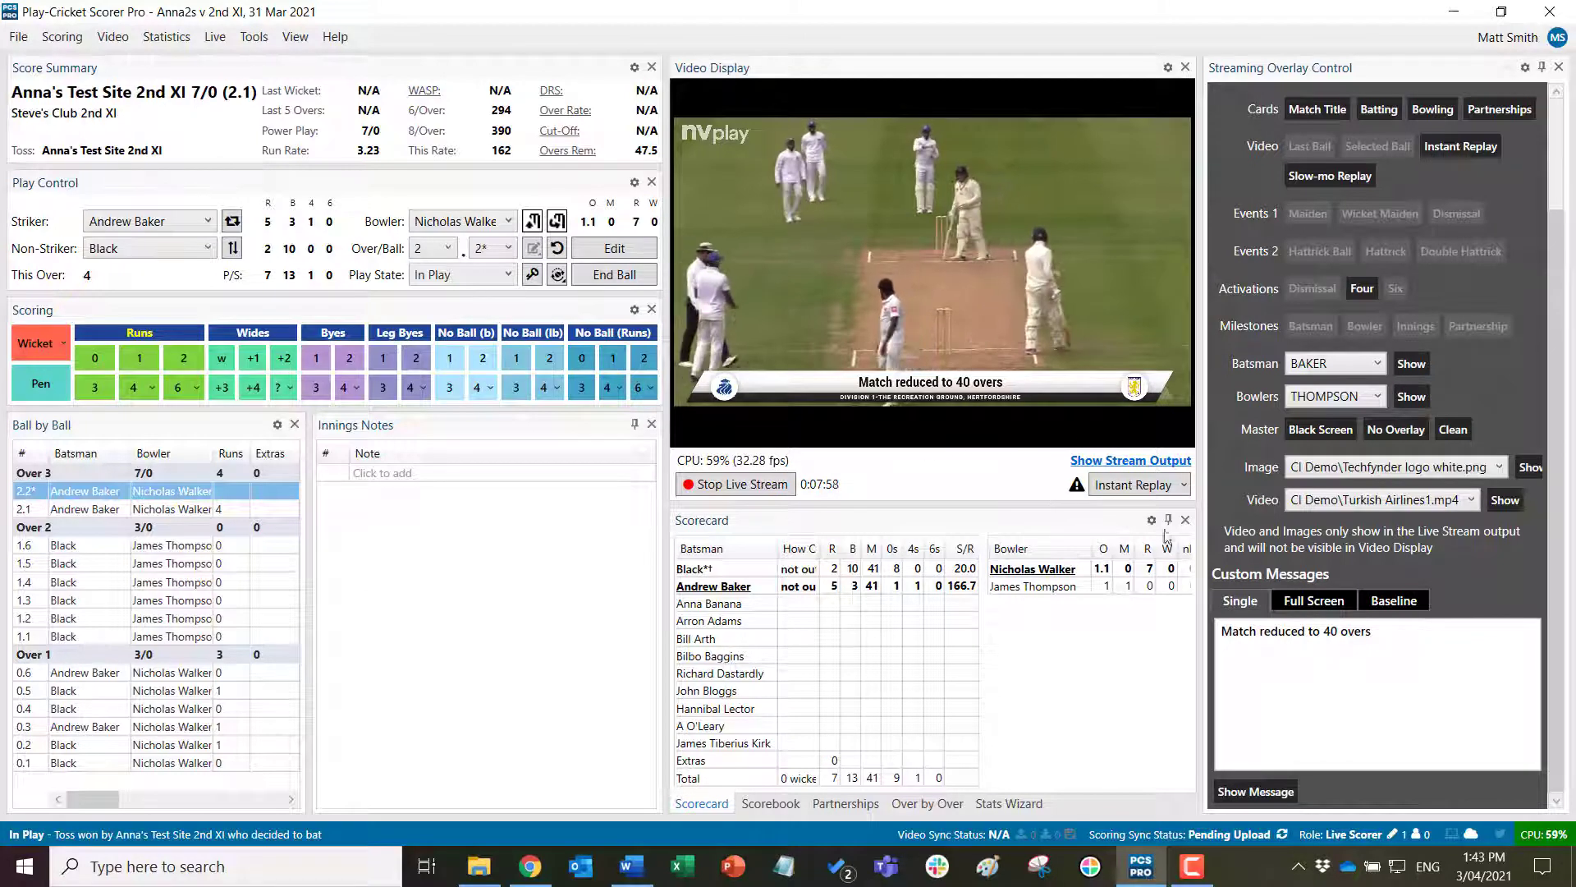
- Write a full-screen message titled 'Match Reduced' with the body 'to 40 Overs' (lowercase t)
click(1309, 605)
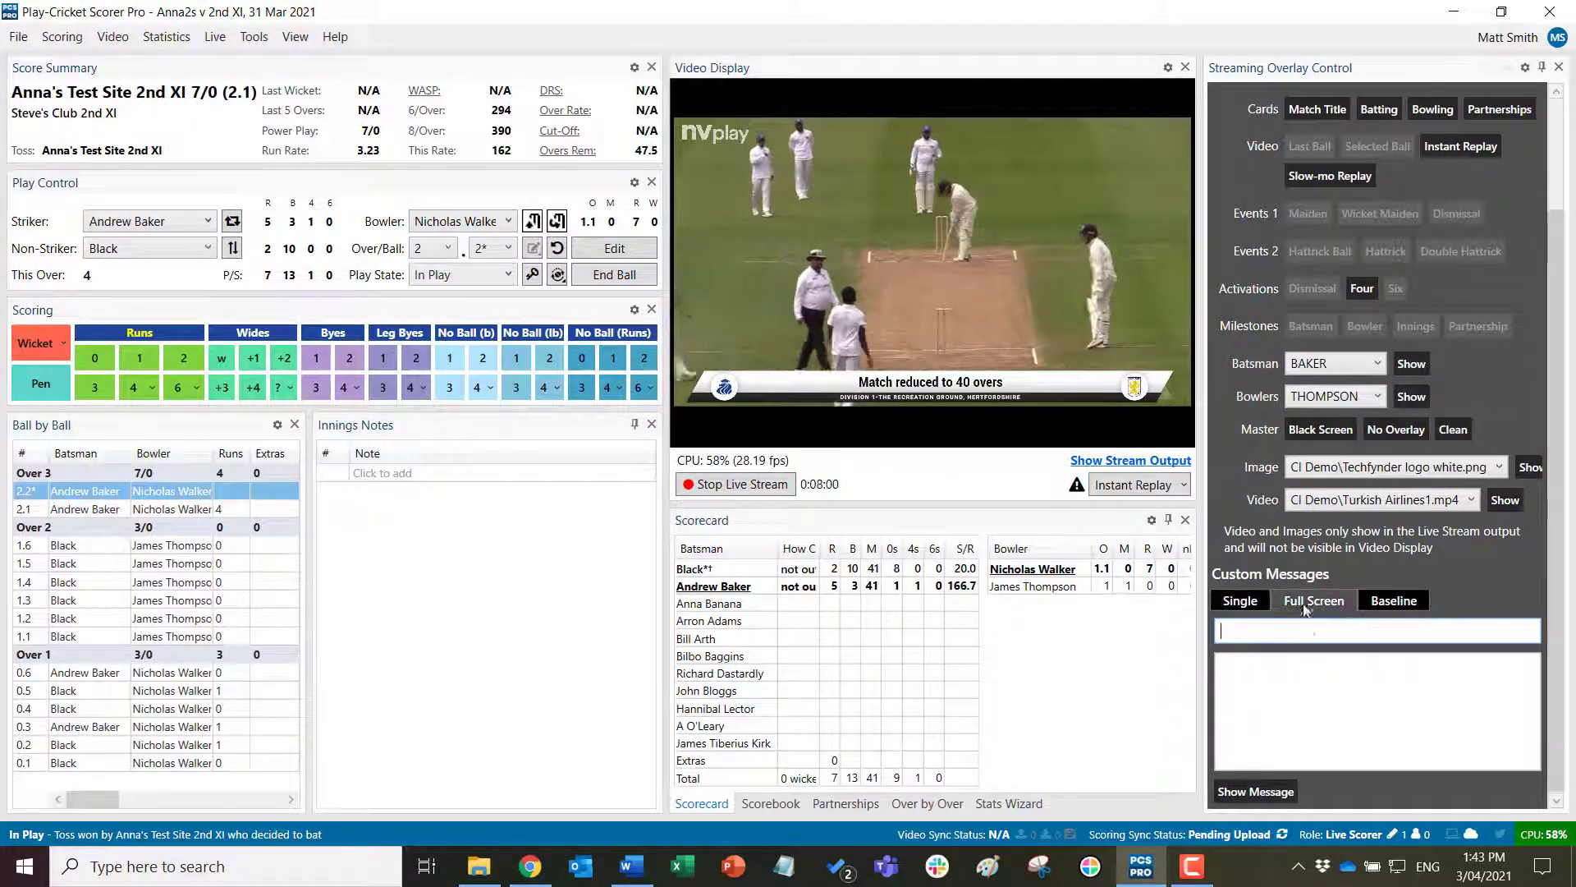
text(Match)
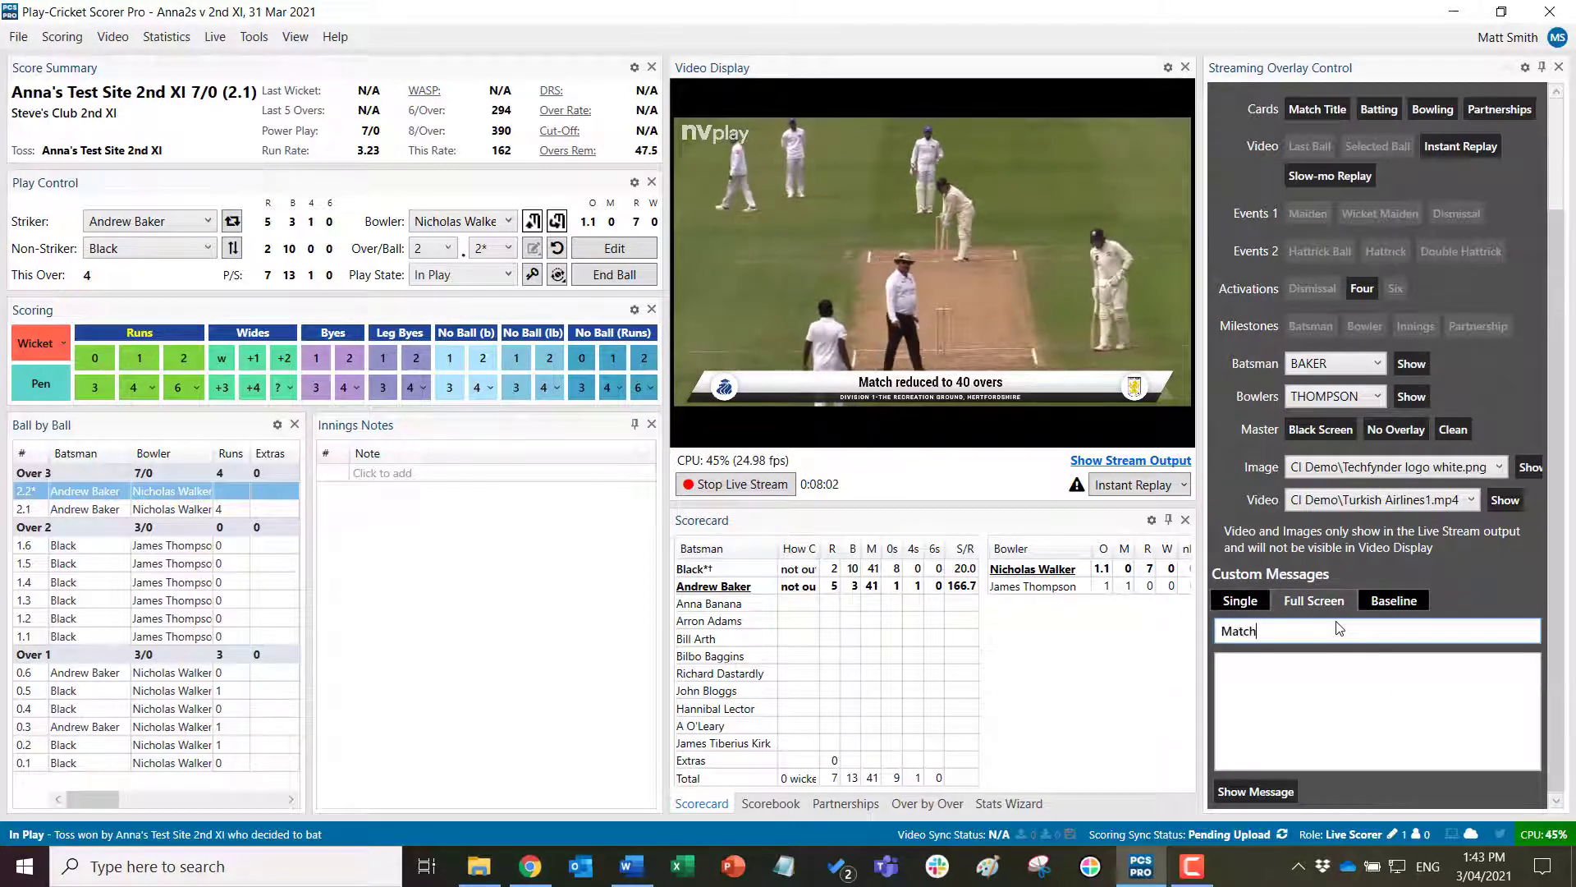
text( Reduced)
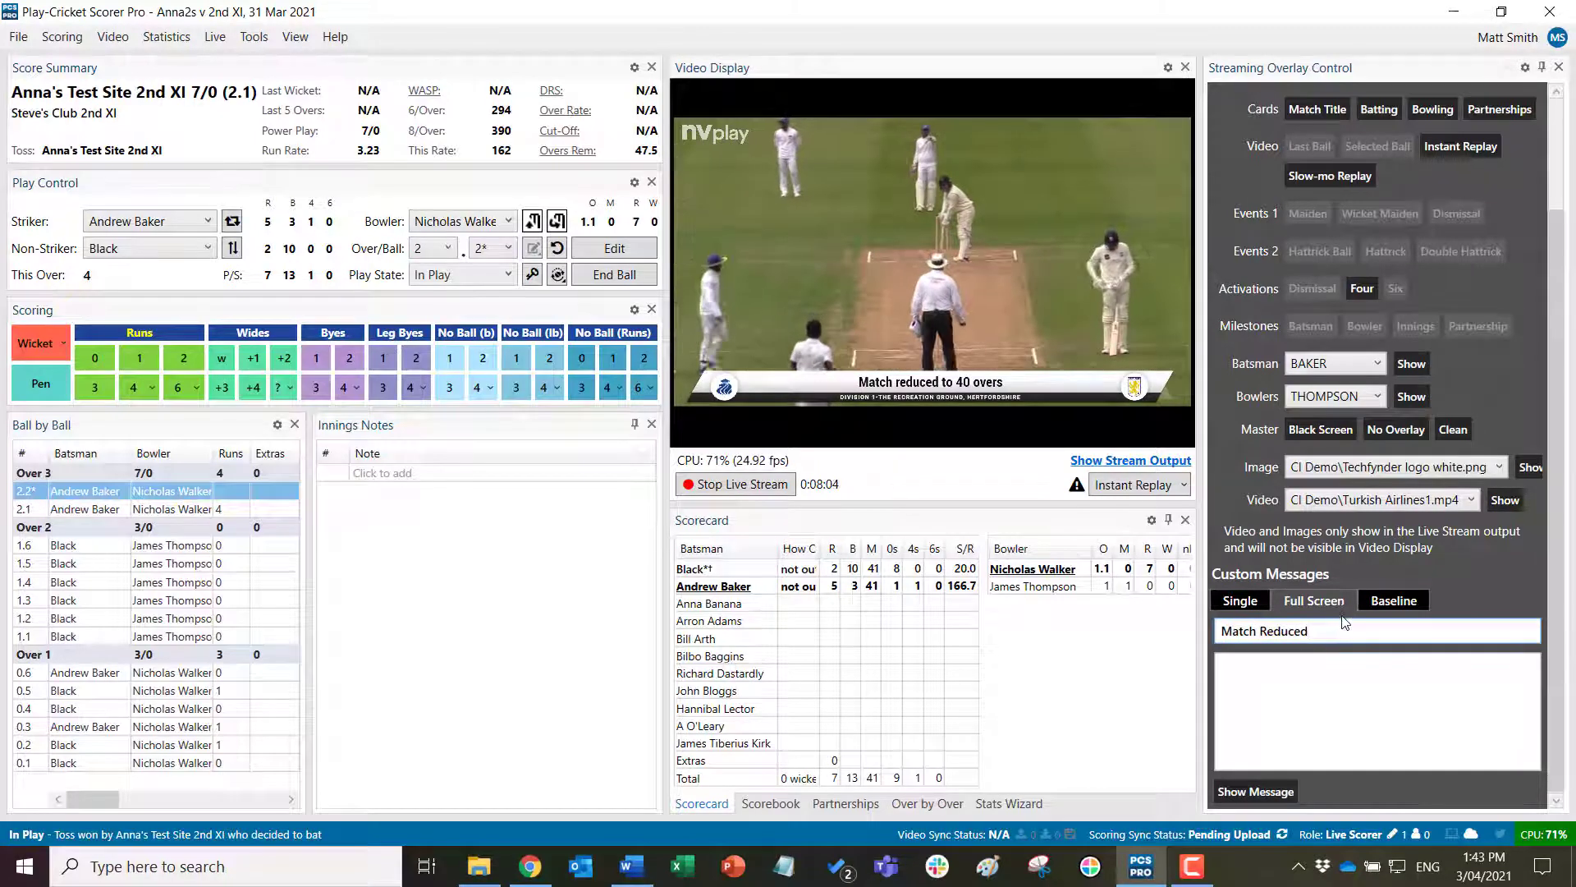
click(1251, 671)
text(To )
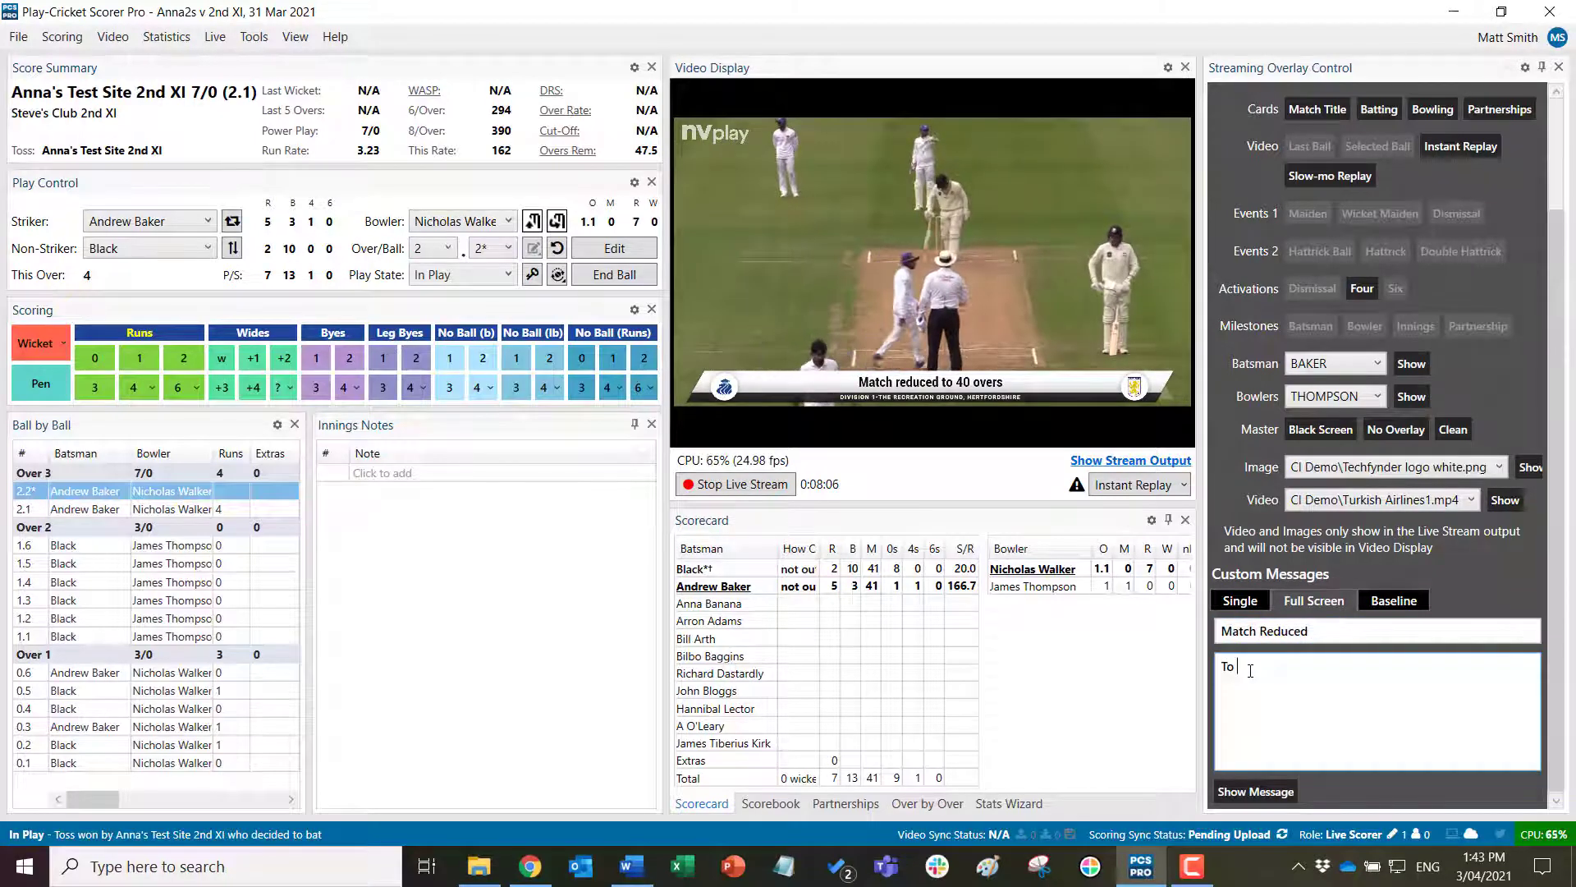
text(40 Overs)
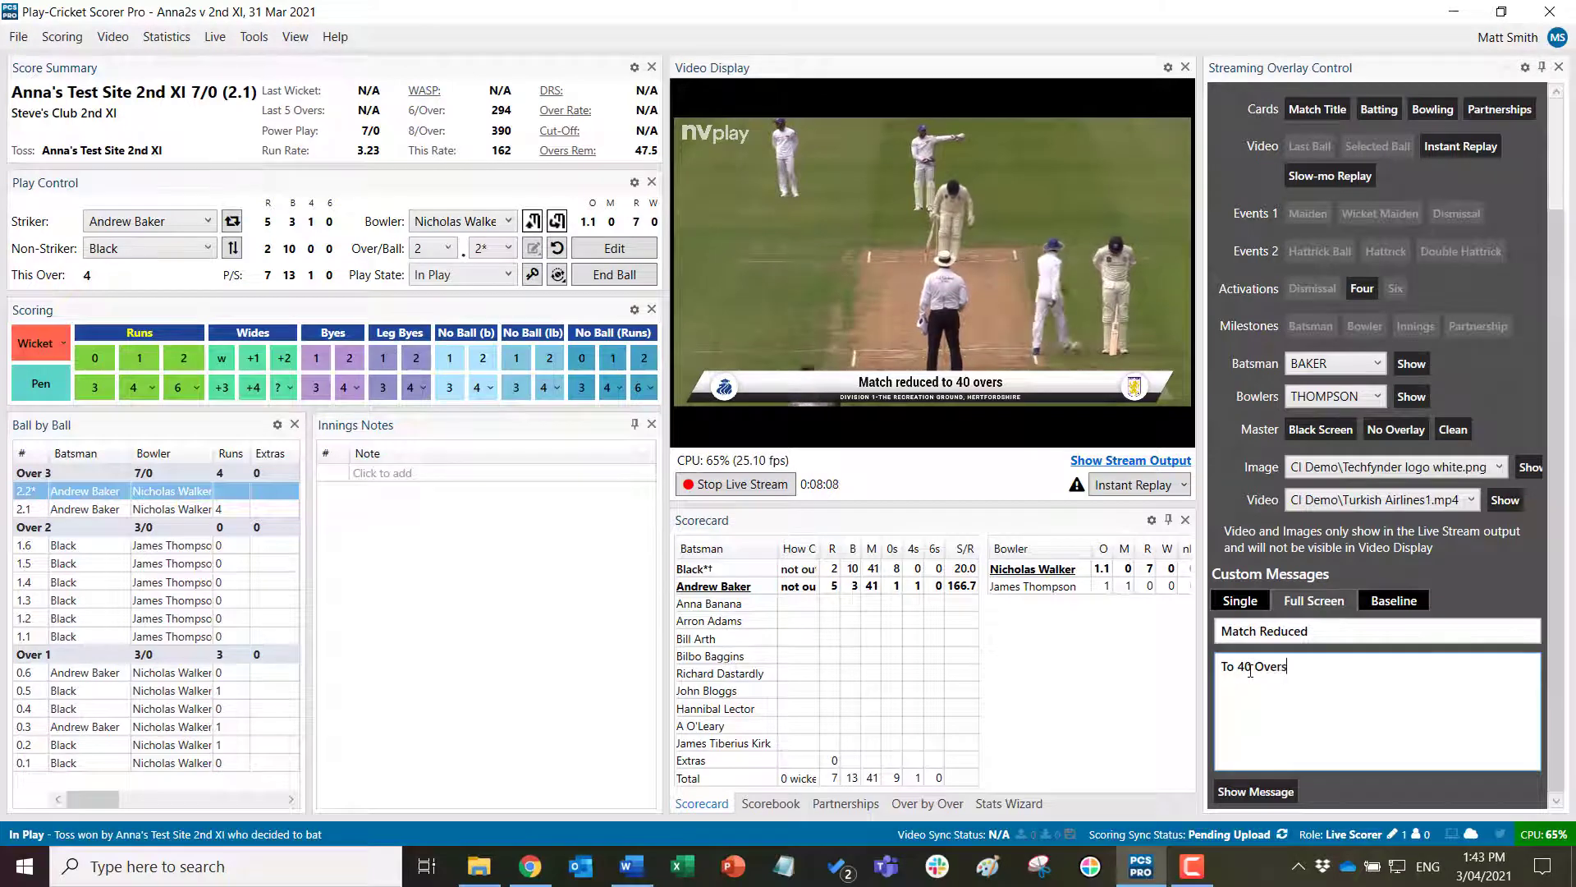
click(1231, 673)
key(BackSpace)
text(t)
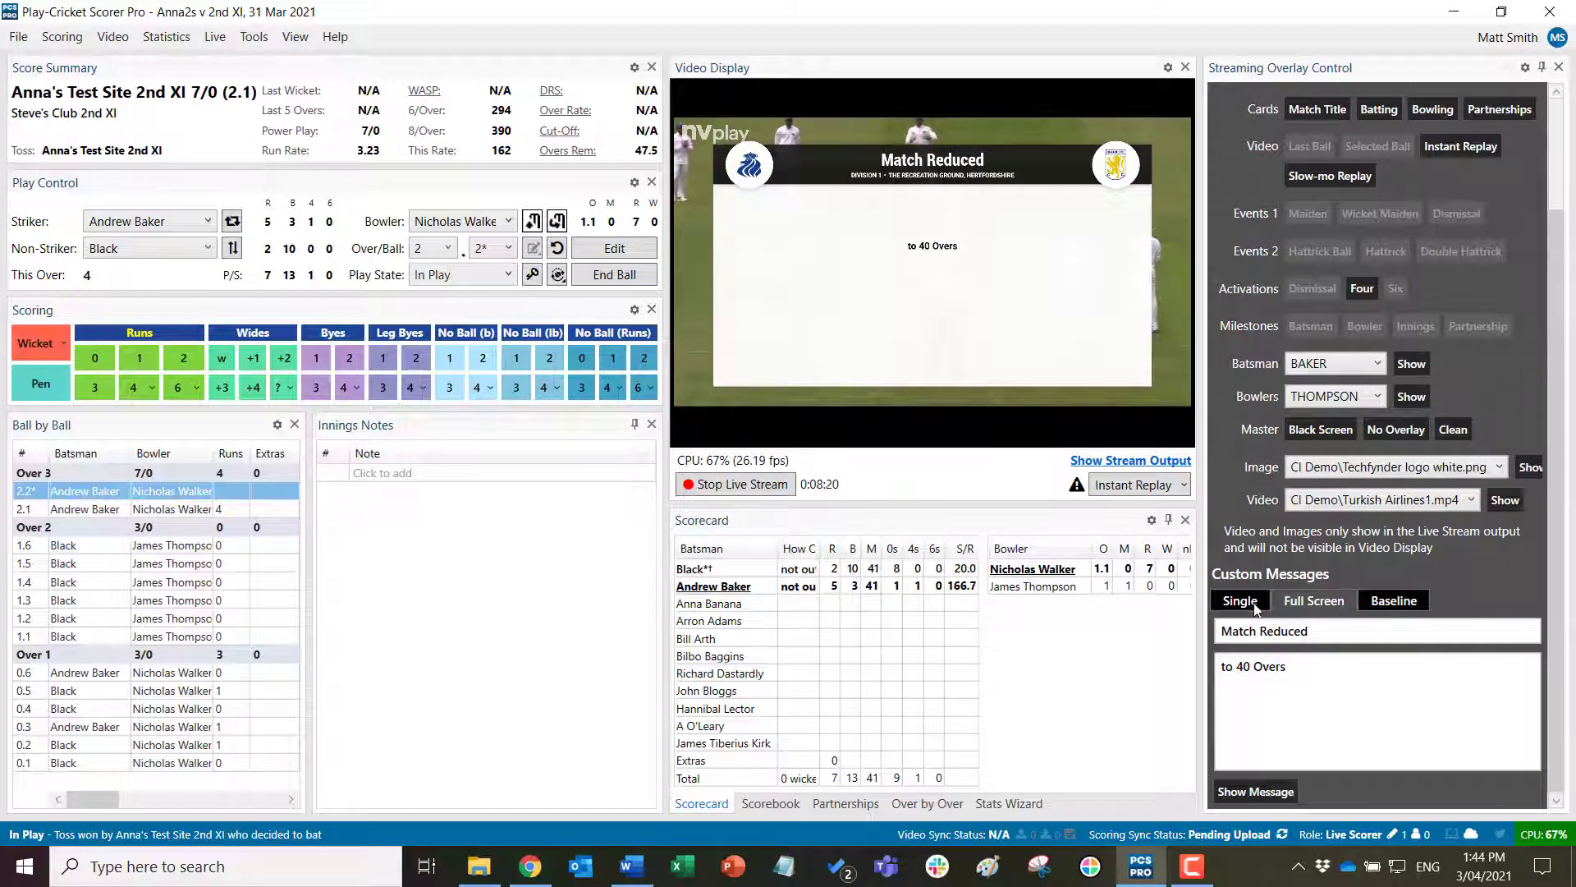
- Run an instant replay on the stream, then bring back the stream output preview
scroll(1393, 294, up, 3)
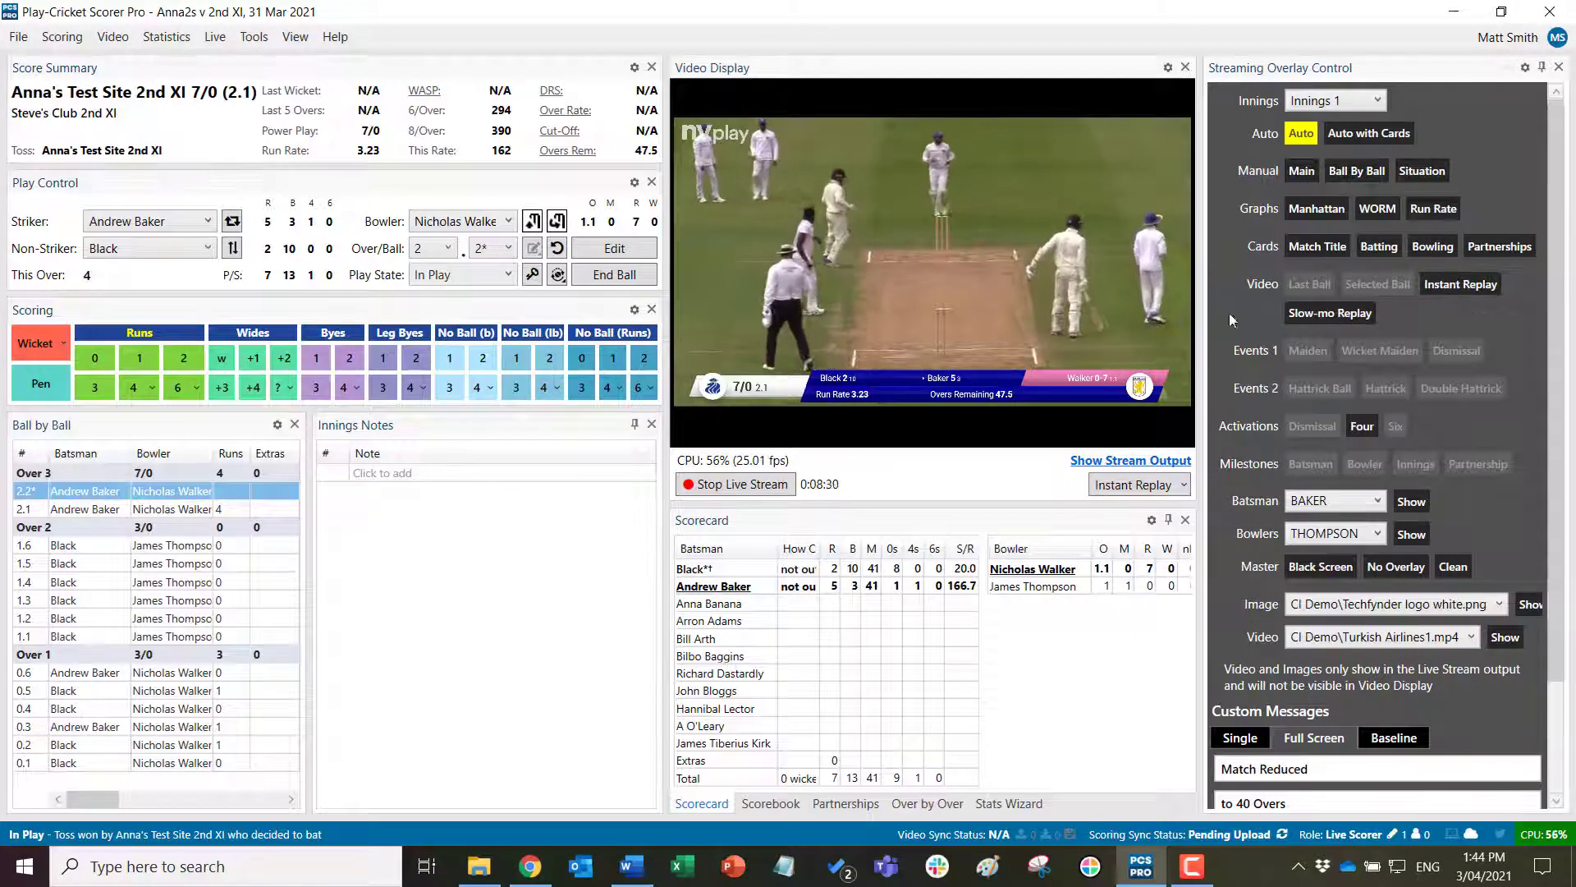
click(1448, 283)
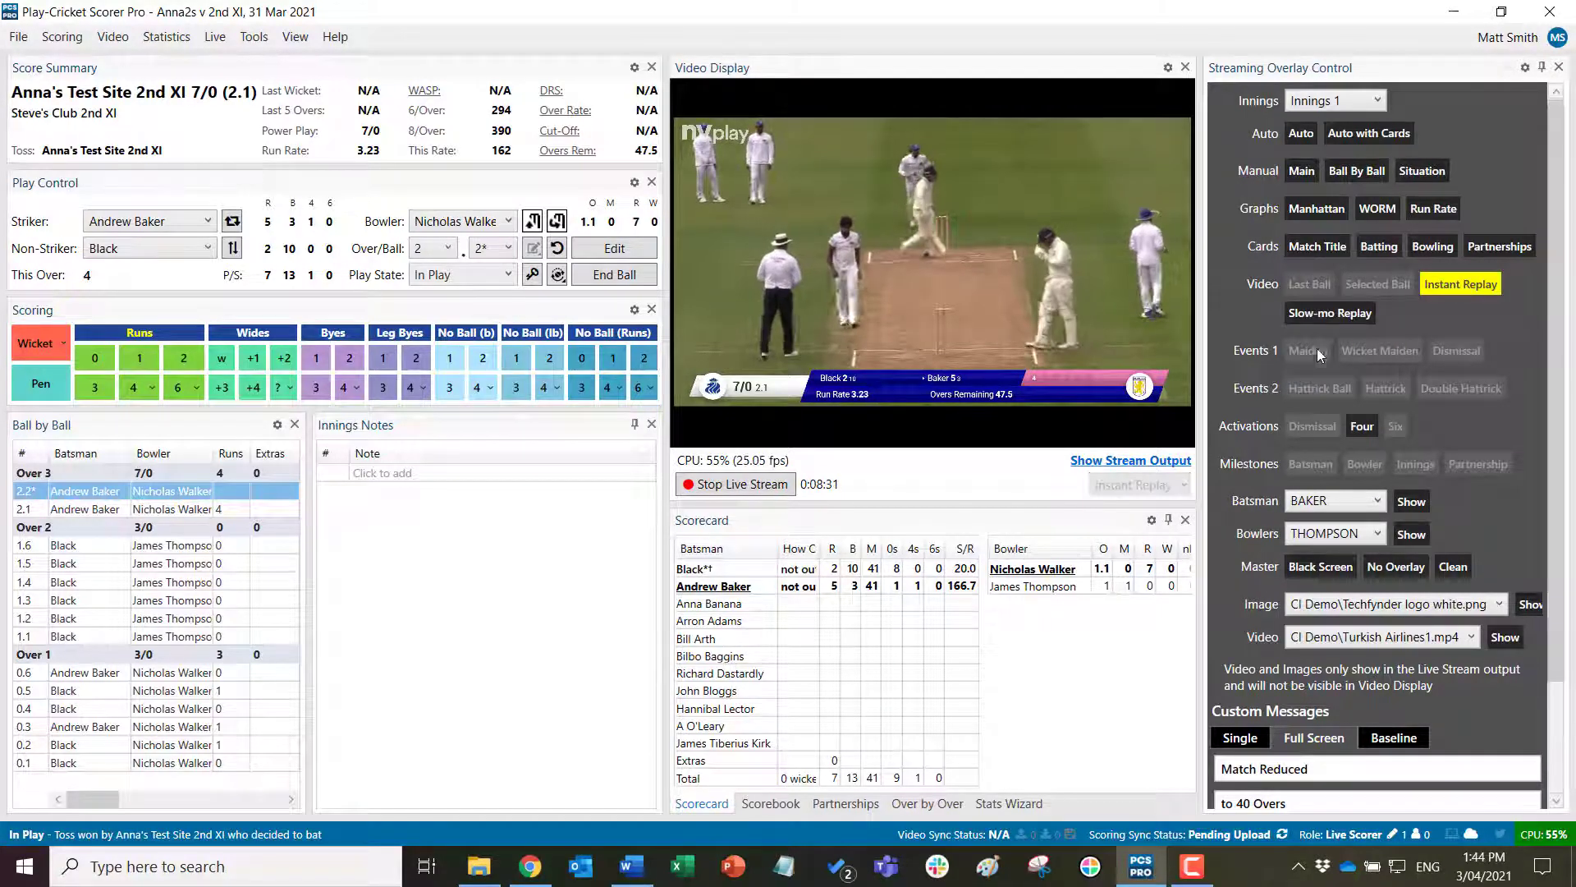
click(1132, 460)
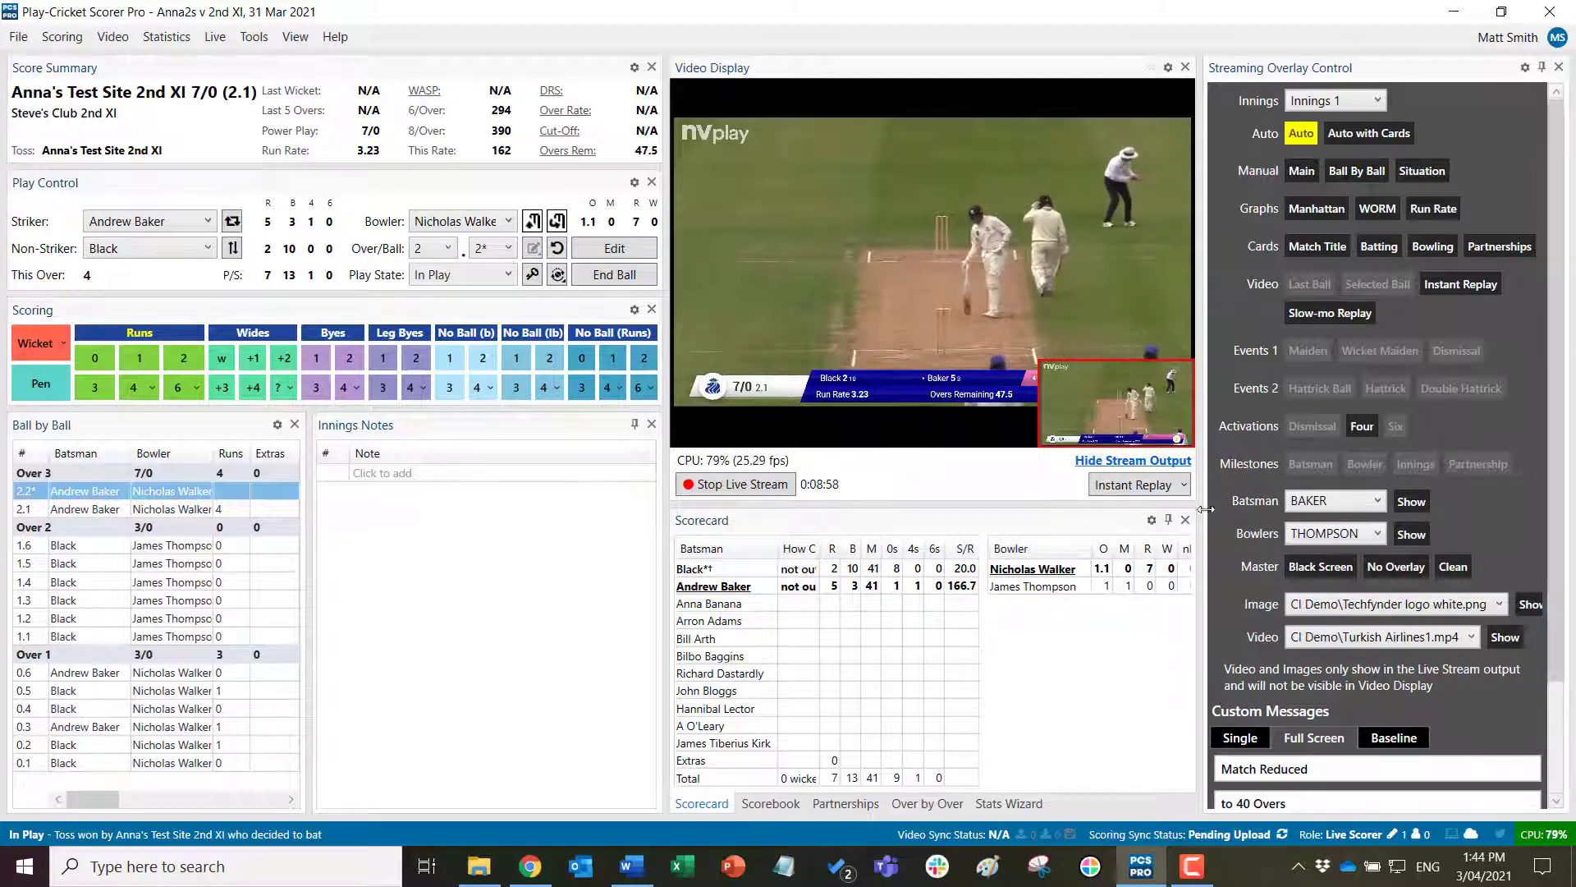
click(1395, 566)
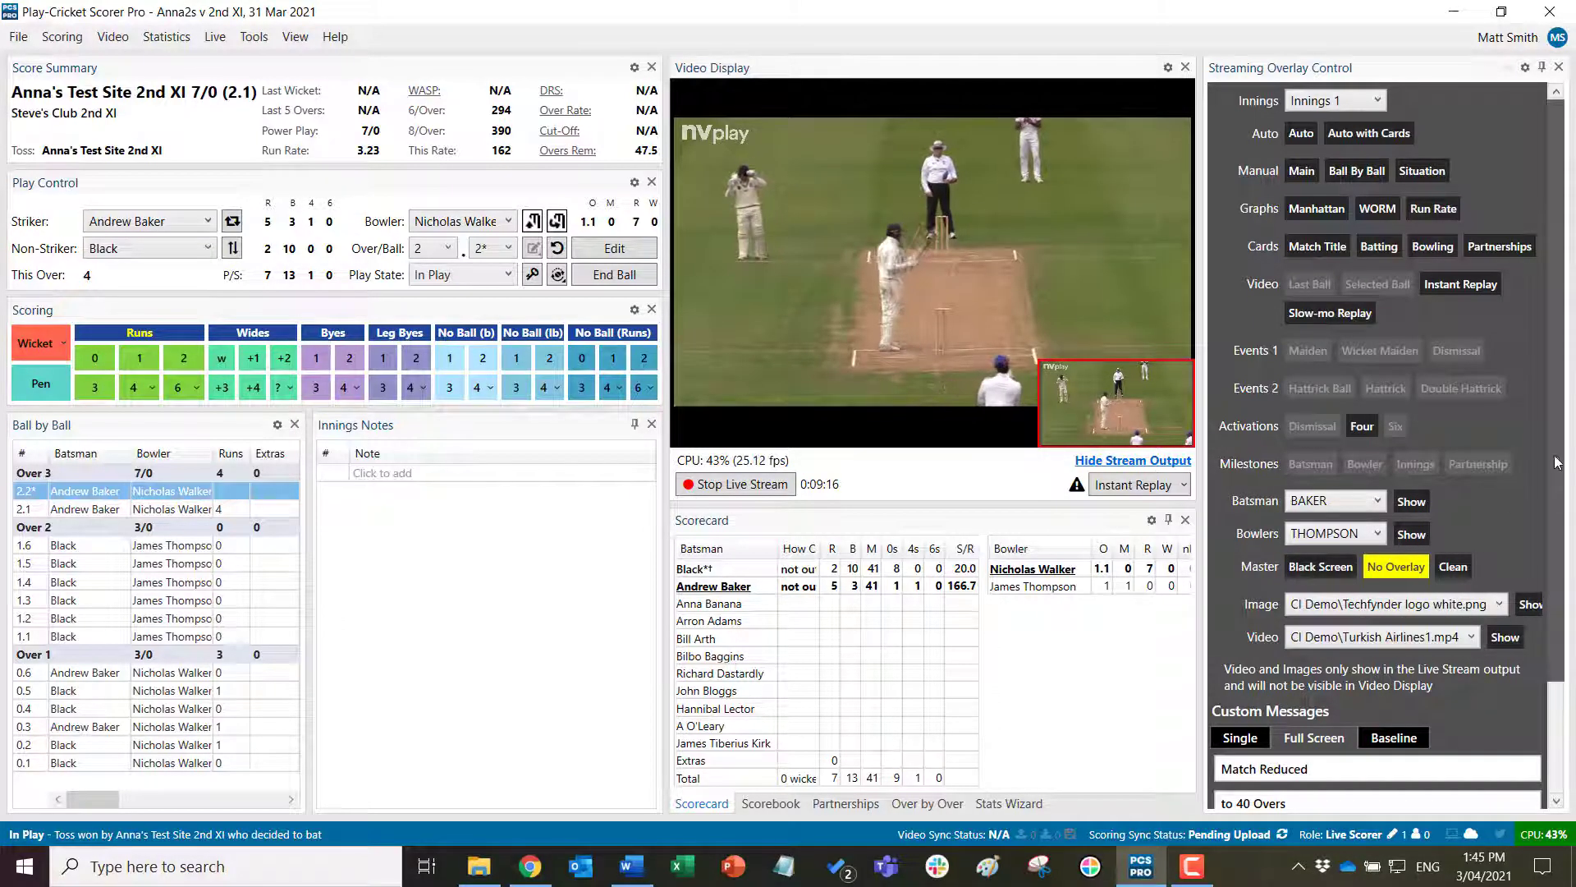
click(1356, 170)
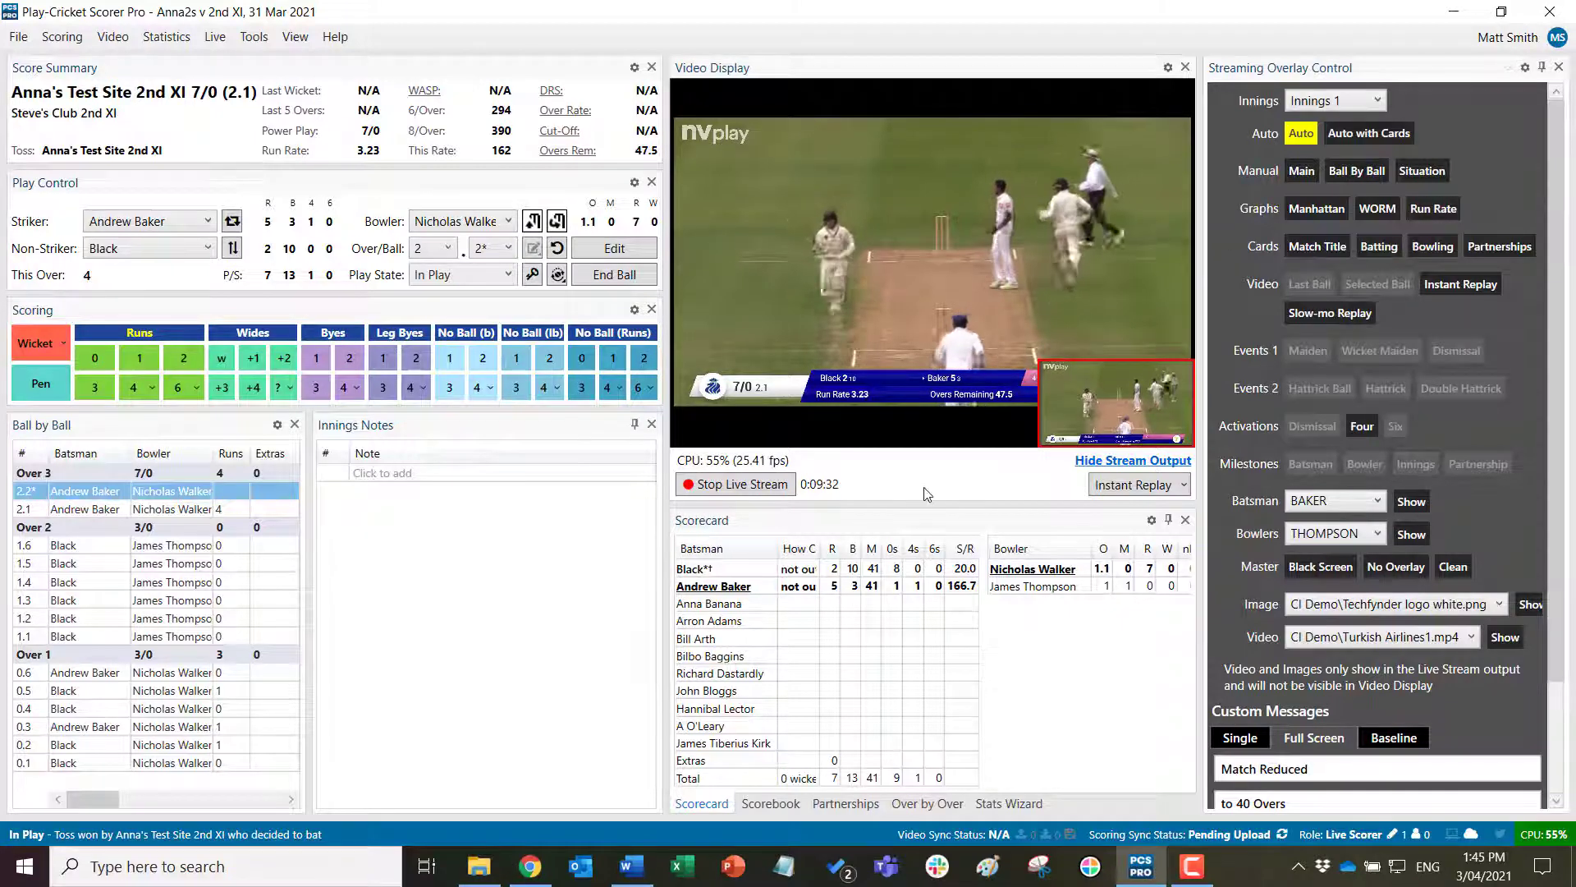
scroll(1478, 246, down, 3)
scroll(1445, 205, up, 3)
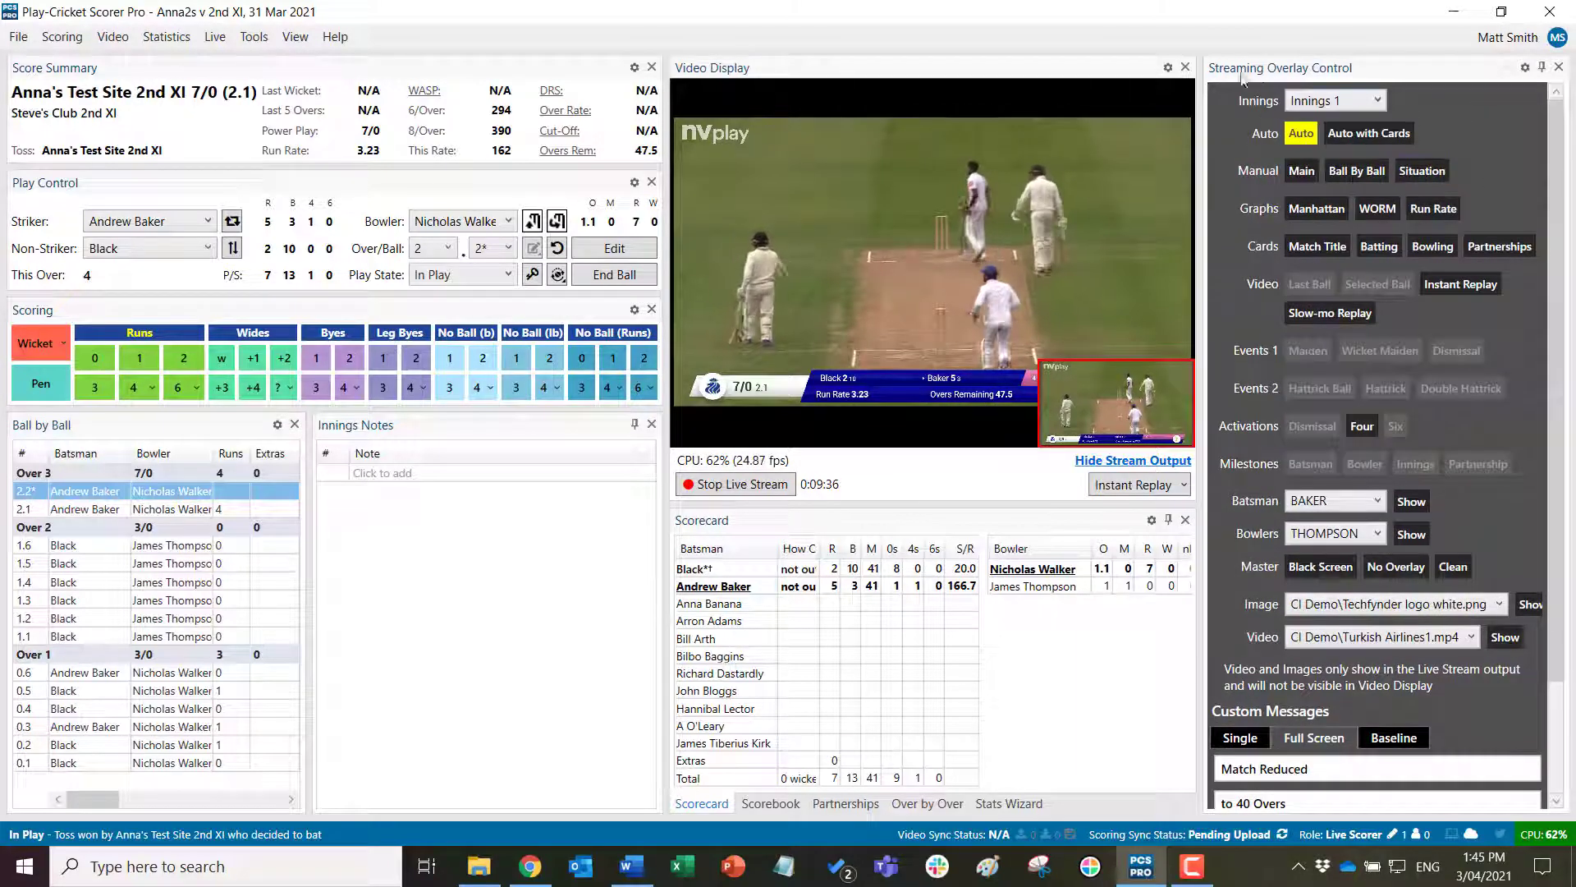